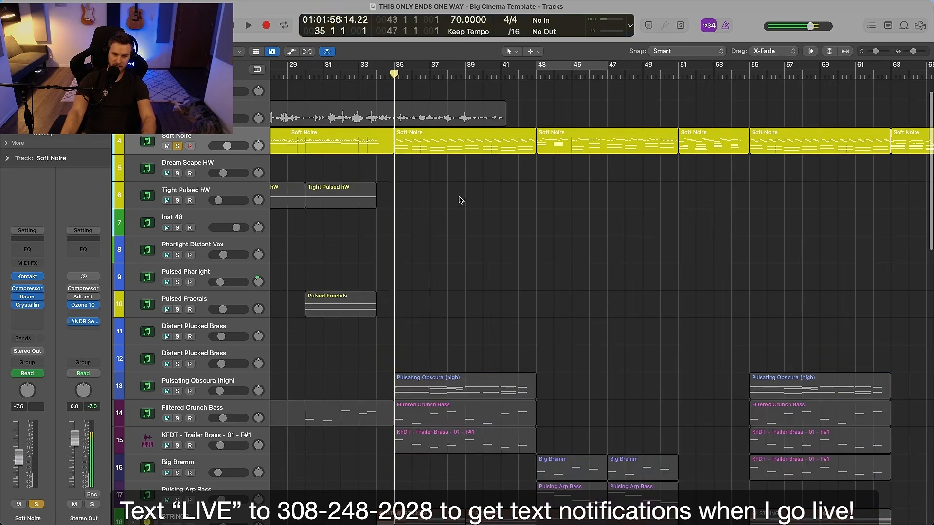
Unsolo Soft Noire, then audition the Pulsating Obscura (high) track in solo from bar 35 and unsolo it again
scroll(458, 212, down, 2)
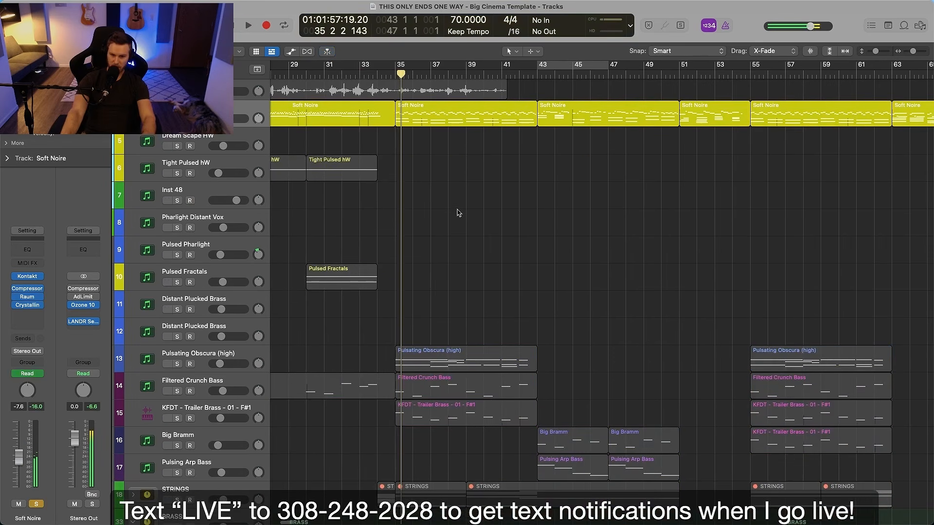
scroll(457, 217, down, 3)
key(s)
click(251, 276)
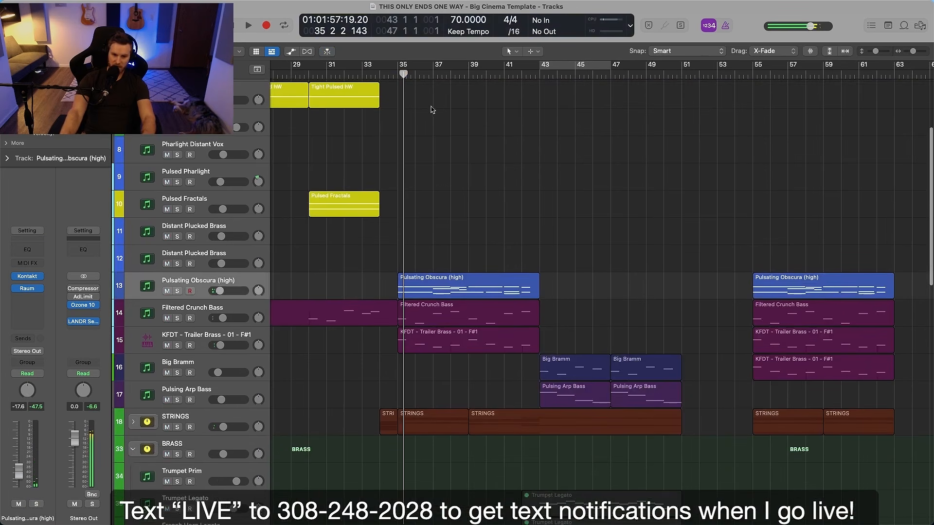
key(s)
key(space)
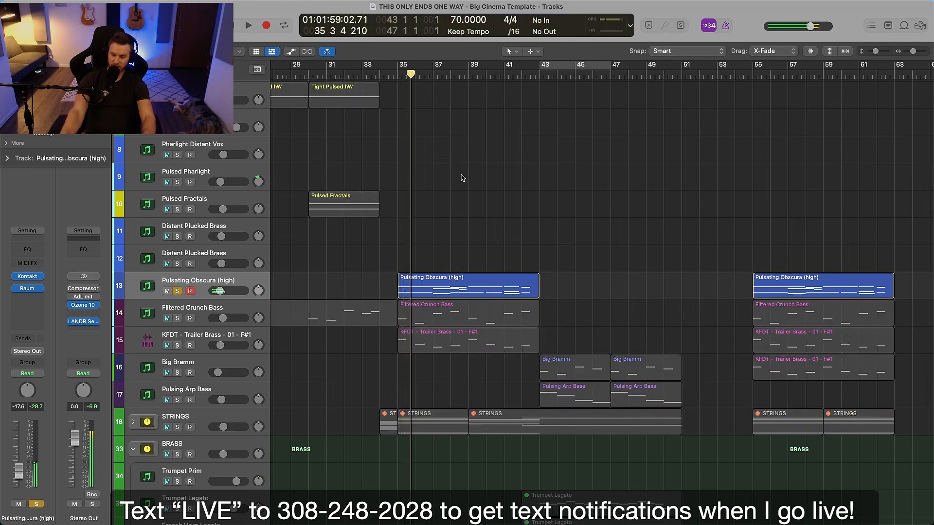
key(s)
key(space)
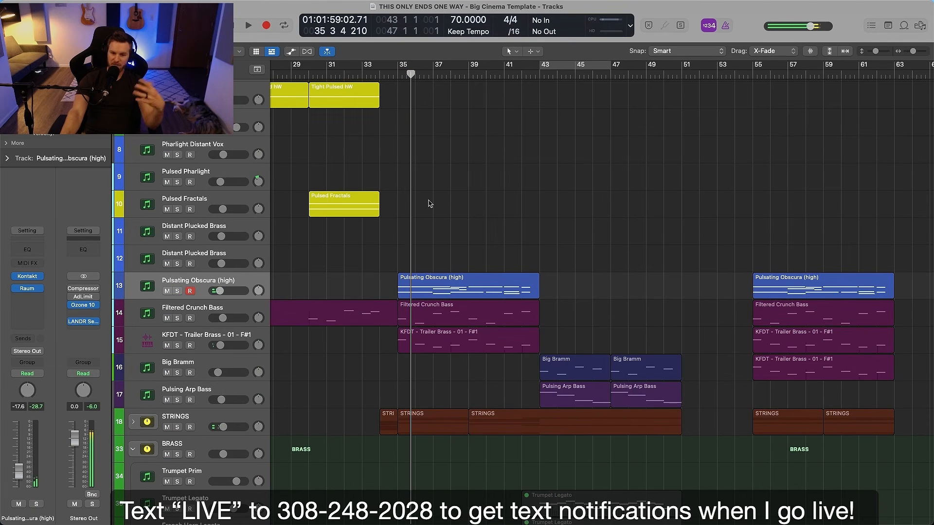
Audition Filtered Crunch Bass and KFDT - Trailer Brass - 01 - F#1 soloed together from bar 35, then unsolo both
scroll(430, 244, down, 3)
key(Down)
key(shift+Down)
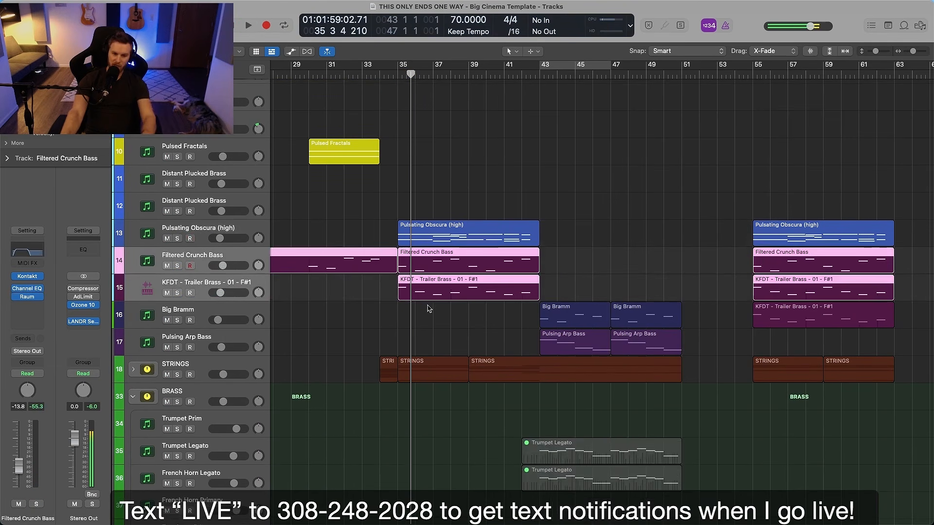
key(s)
click(396, 74)
click(468, 115)
key(space)
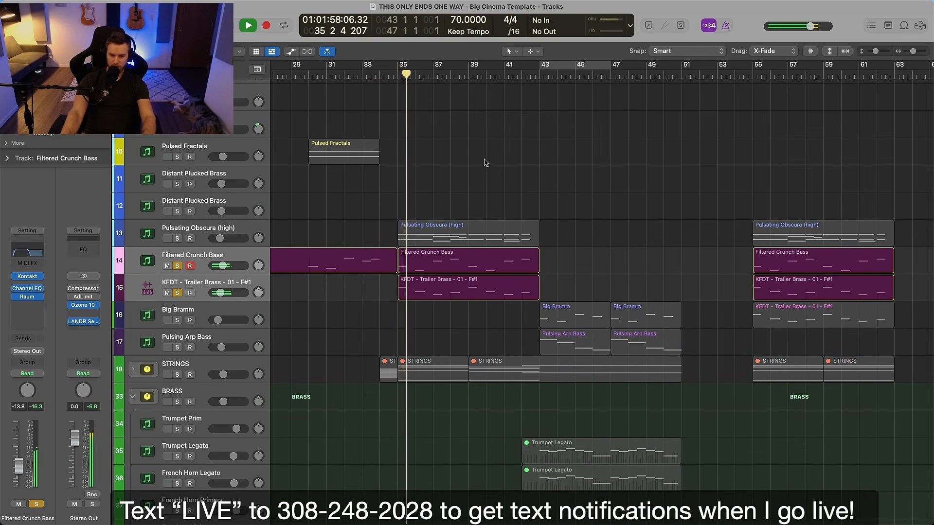
key(space)
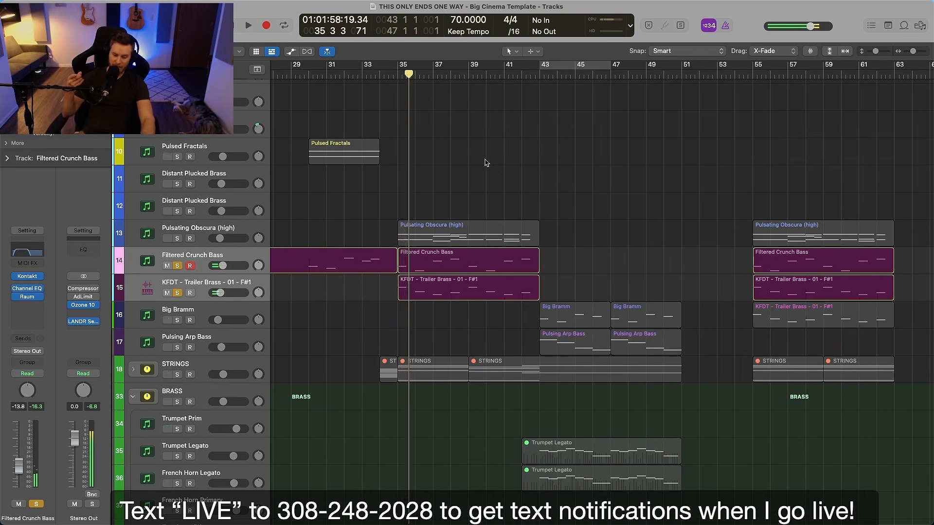
key(s)
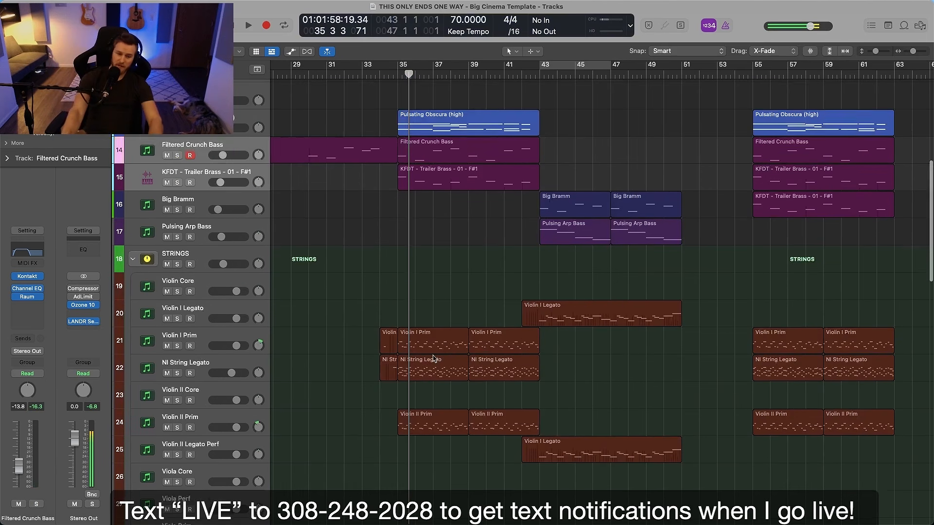
Solo the STRINGS stack and play it back from bar 35
scroll(421, 271, down, 3)
click(177, 198)
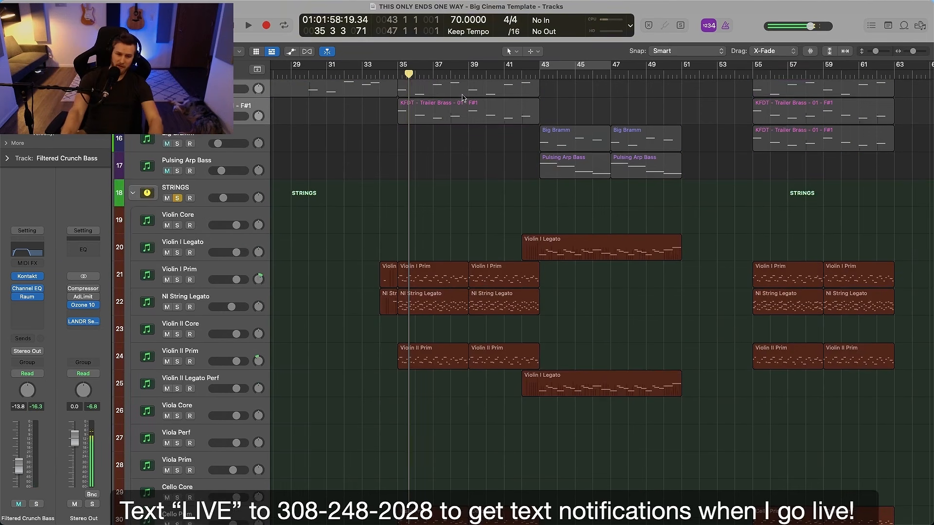
key(space)
key(space)
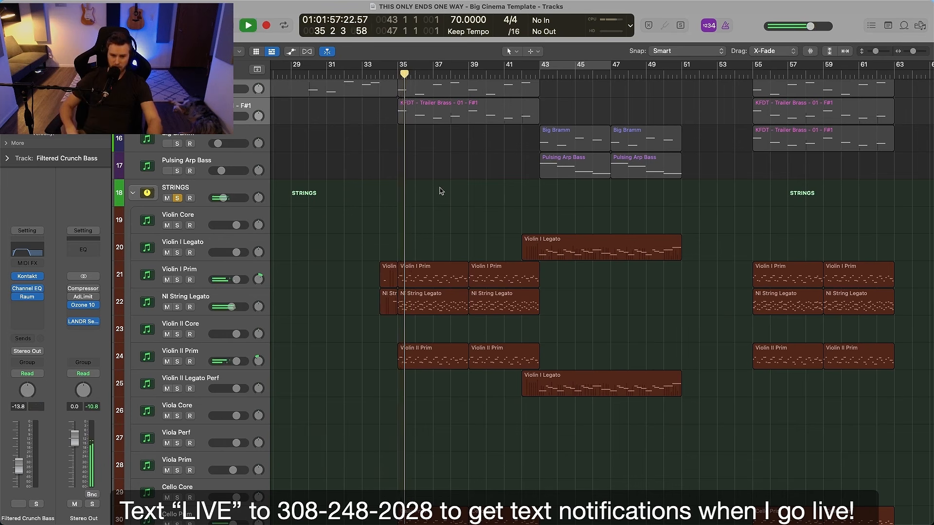
key(space)
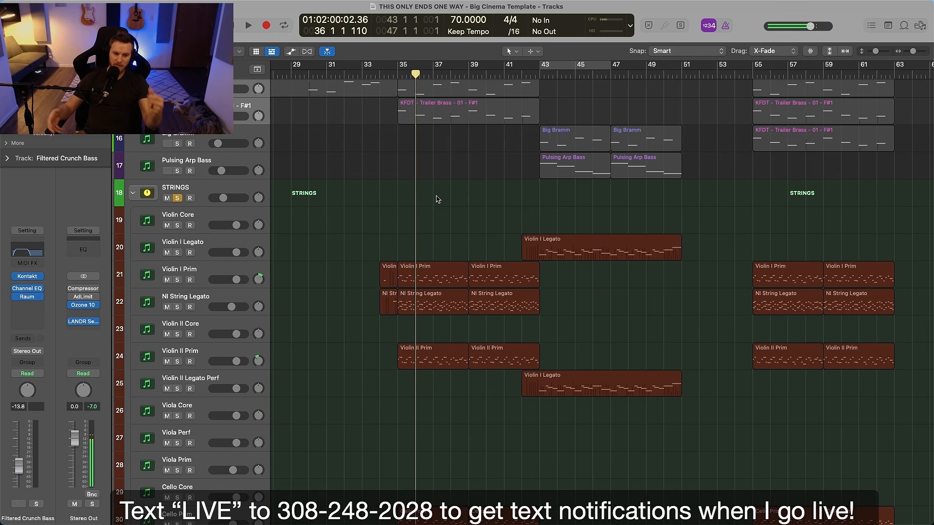
Inspect the Channel EQ curve on the Filtered Crunch Bass track and close the plug-in window
click(40, 251)
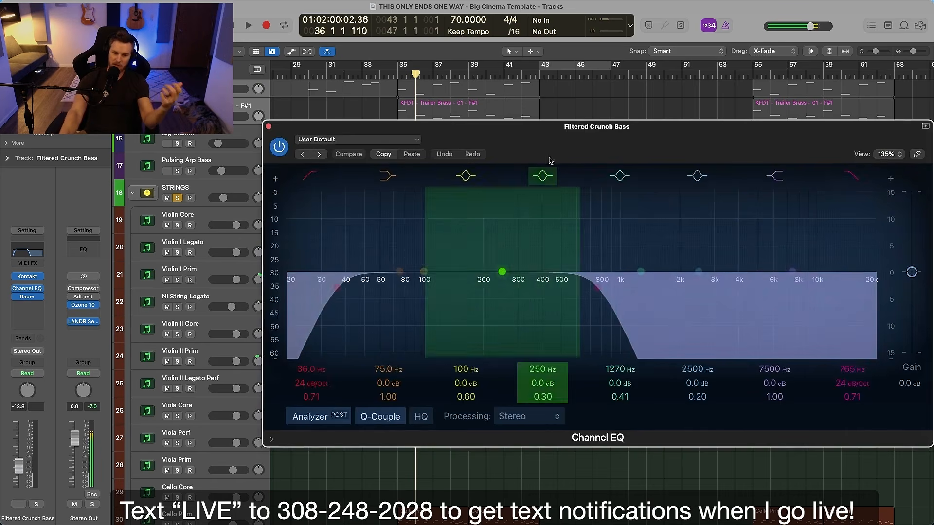
drag(586, 138, 494, 129)
click(176, 116)
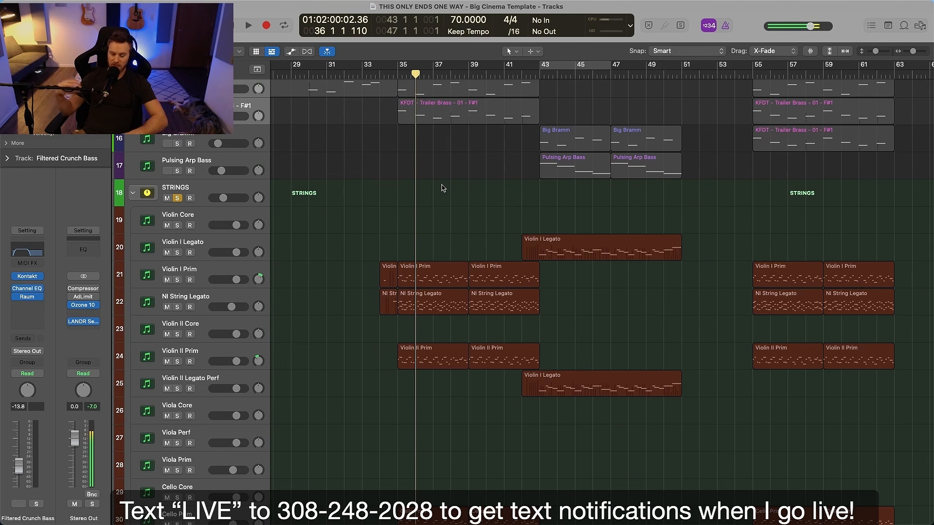
Unsolo the STRINGS stack so all tracks play together again
scroll(442, 188, up, 1)
scroll(442, 186, down, 1)
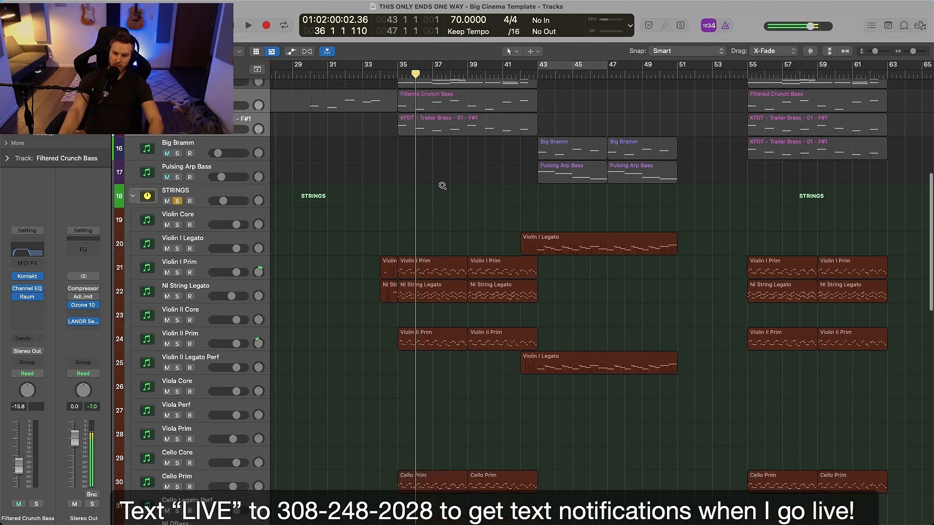
scroll(442, 185, down, 3)
click(177, 194)
Play the full arrangement from bar 5 to hear the Pulsed Pharlight and Distant Plucked Brass section
scroll(334, 138, up, 10)
scroll(373, 136, left, 6)
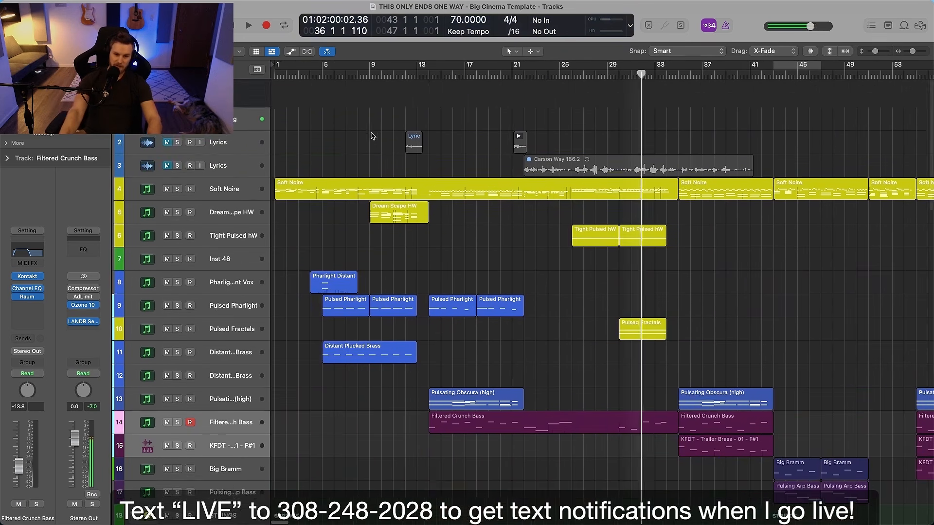
scroll(371, 136, down, 2)
click(321, 75)
scroll(360, 103, up, 4)
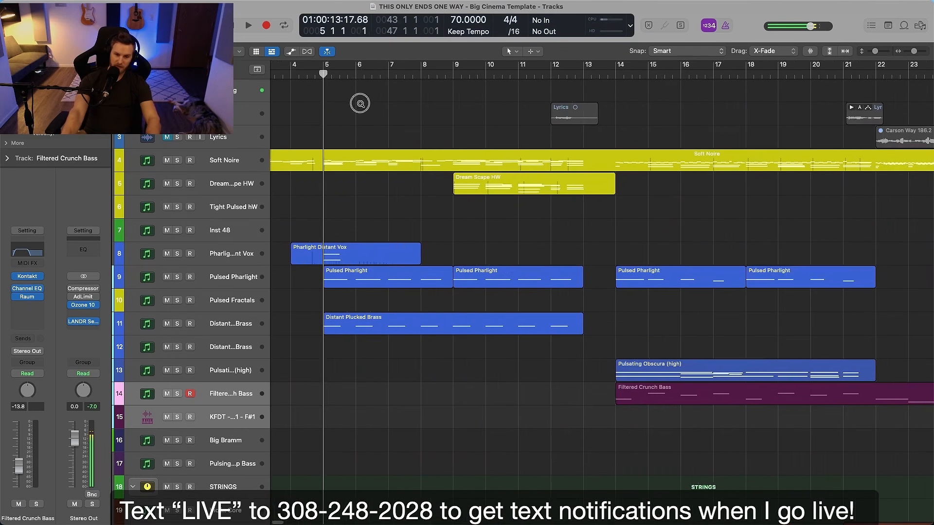
key(space)
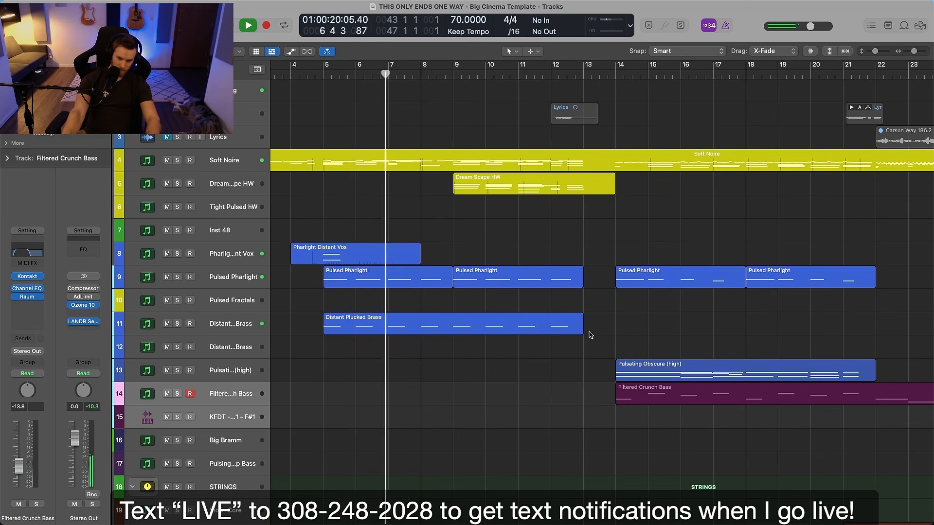
key(space)
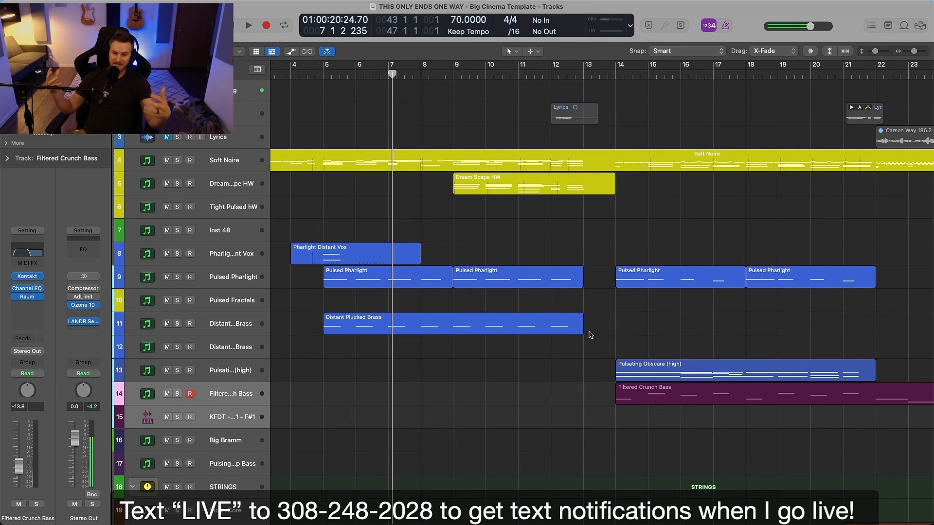
Place the playhead at bar 14 and examine which synth, bass and string regions enter in that section
scroll(503, 364, down, 3)
scroll(507, 365, left, 2)
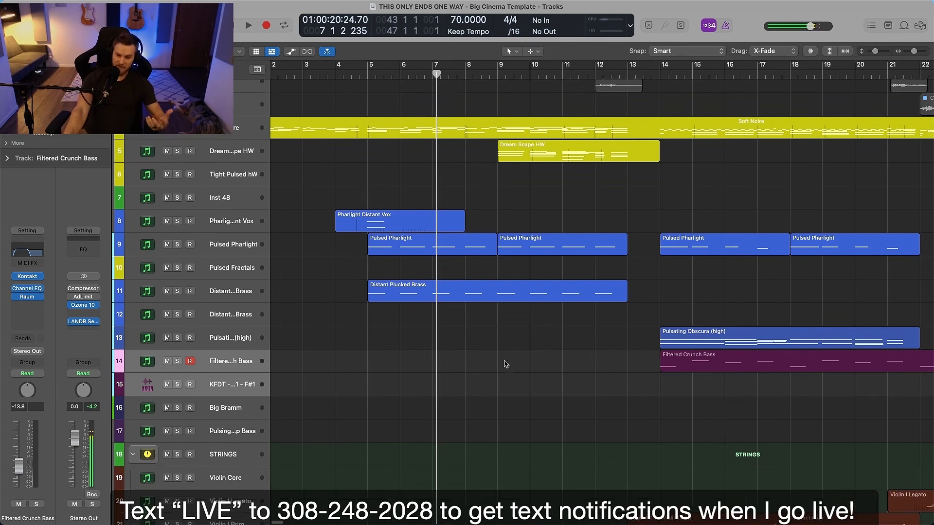
scroll(518, 363, right, 6)
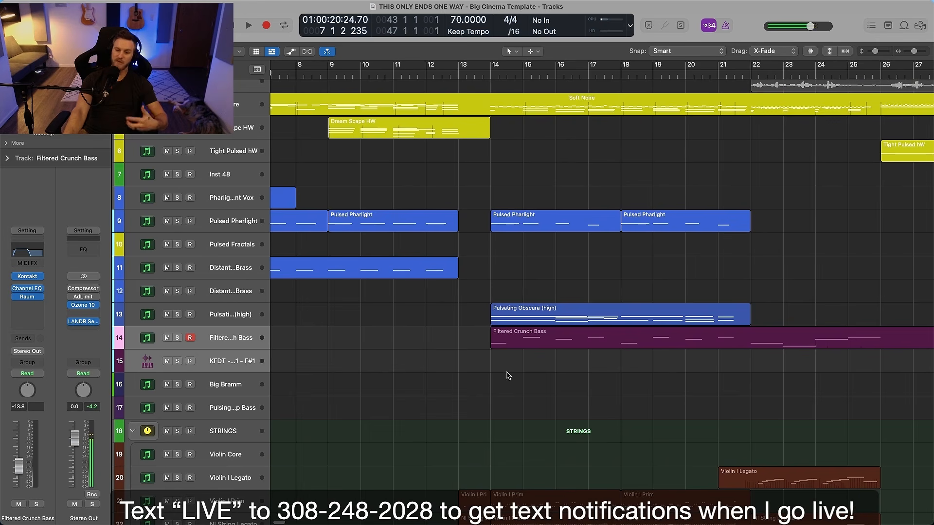
click(490, 75)
scroll(579, 177, down, 4)
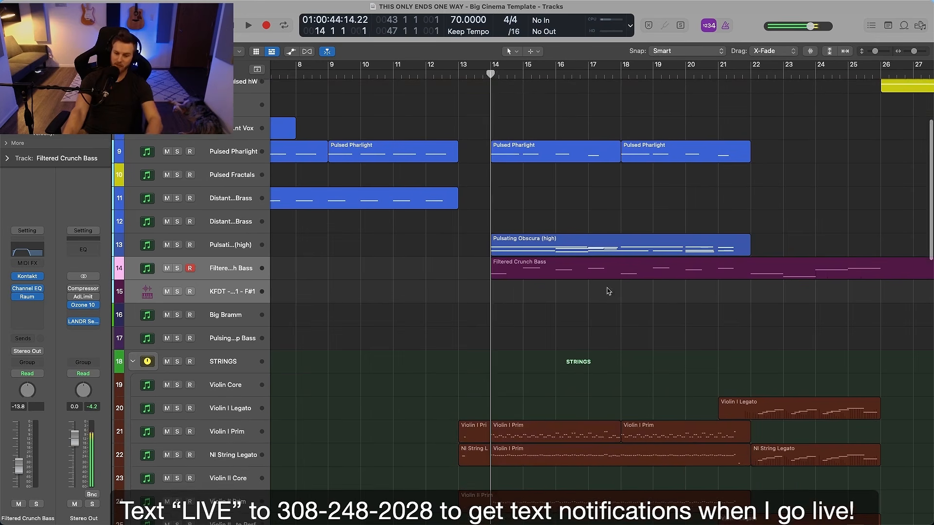
scroll(614, 305, down, 6)
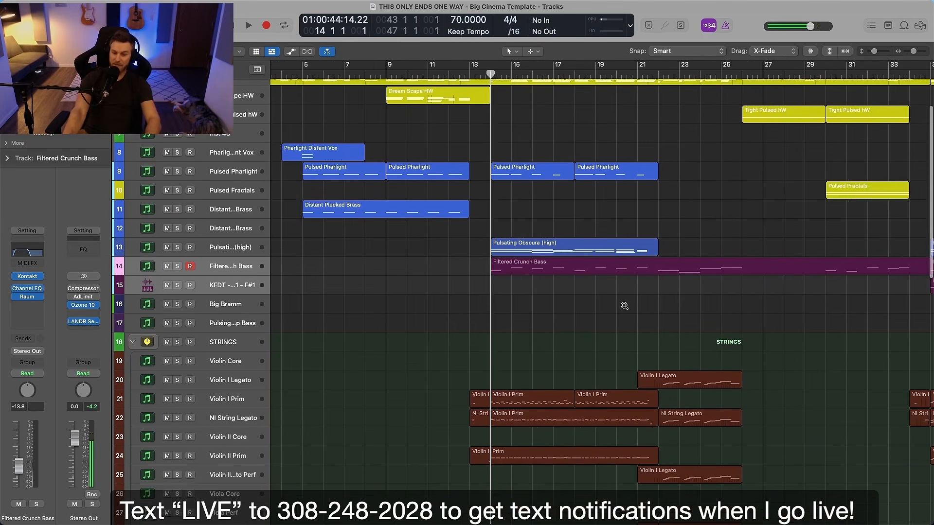
scroll(624, 308, down, 2)
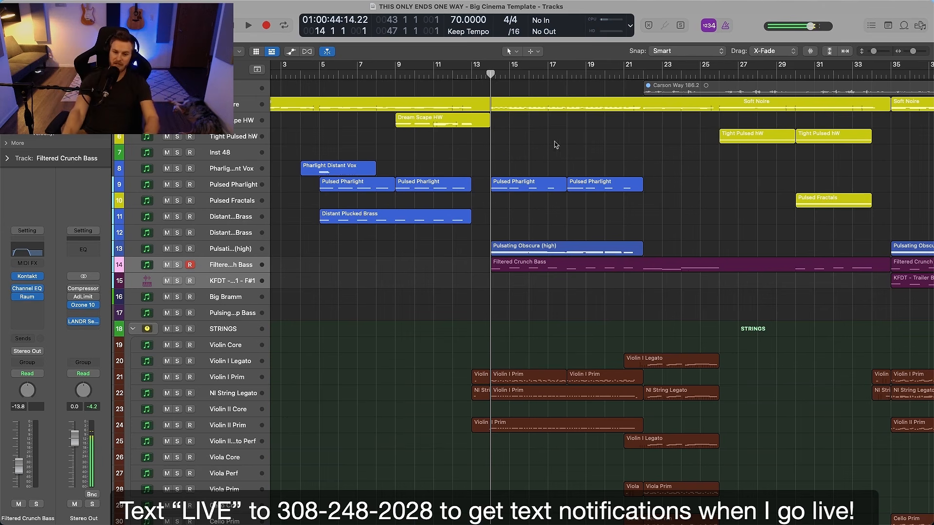
Play the full arrangement from bar 12 through the transition into the bar 14 section
click(456, 71)
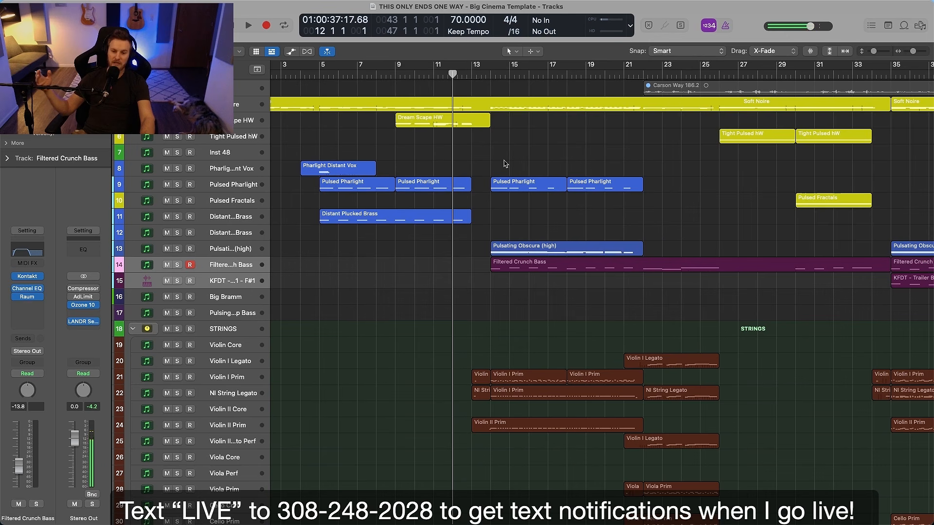
key(space)
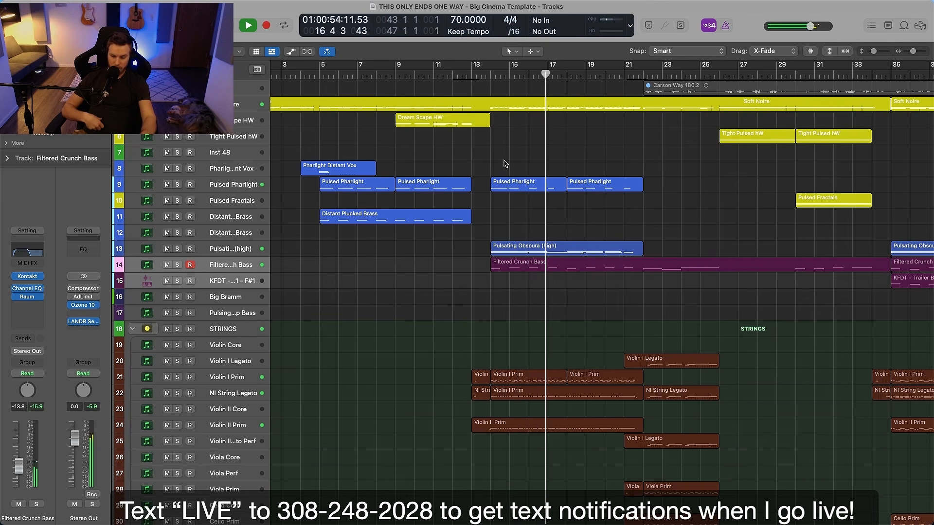
key(space)
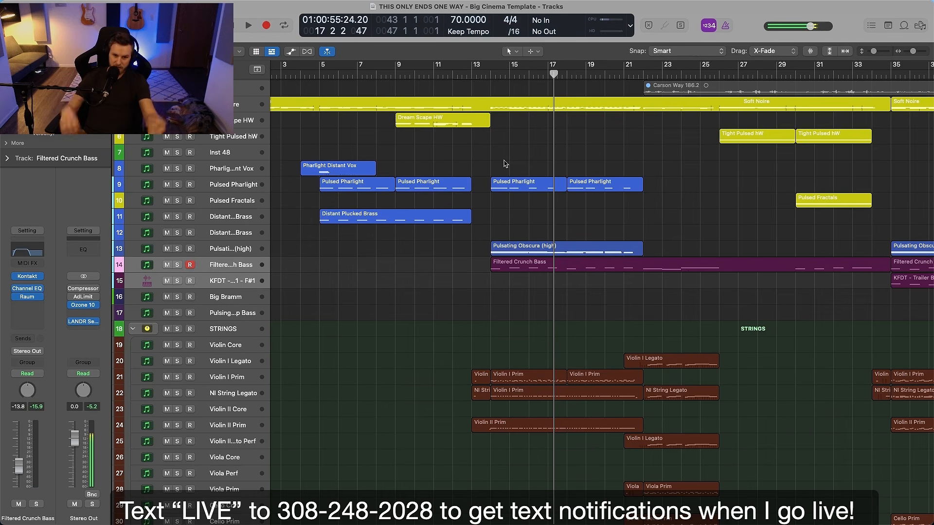
Audition the Soft Noire track in solo from bar 14, then stop playback and unsolo it
click(237, 105)
scroll(522, 178, up, 7)
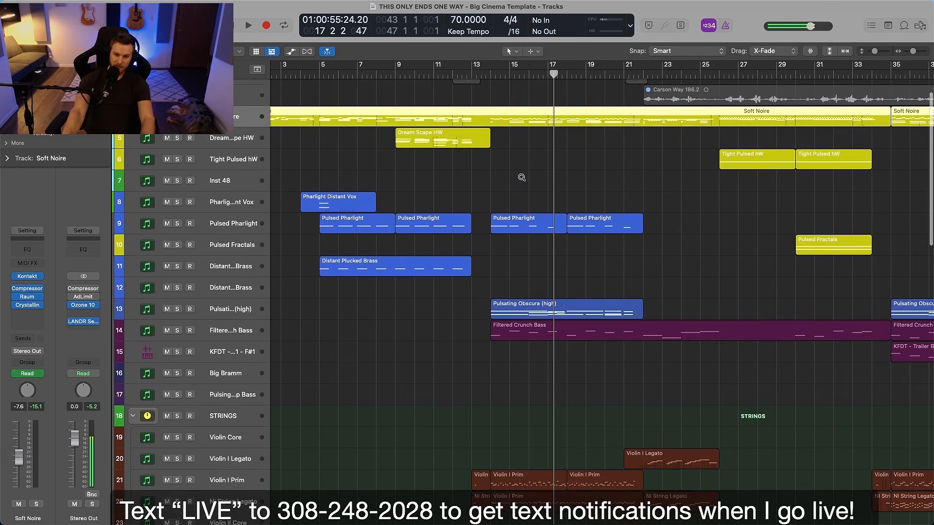
click(495, 81)
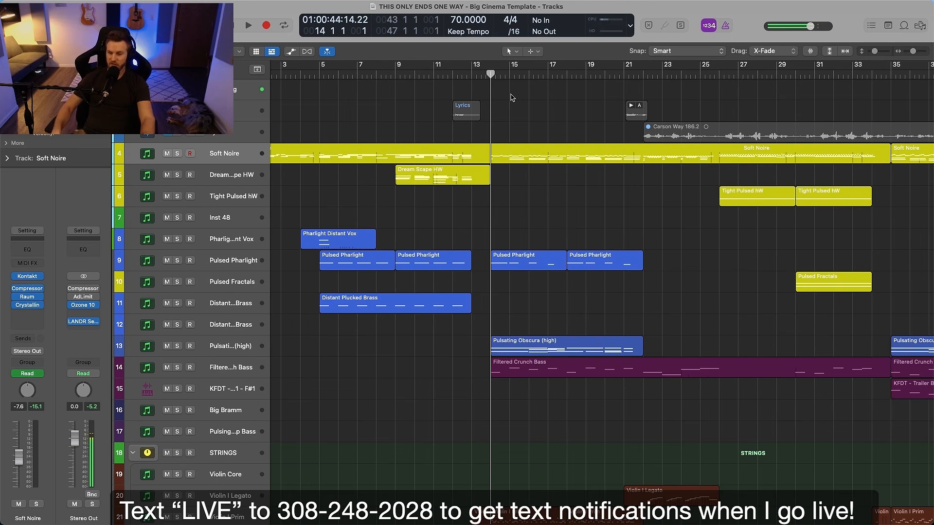
key(s)
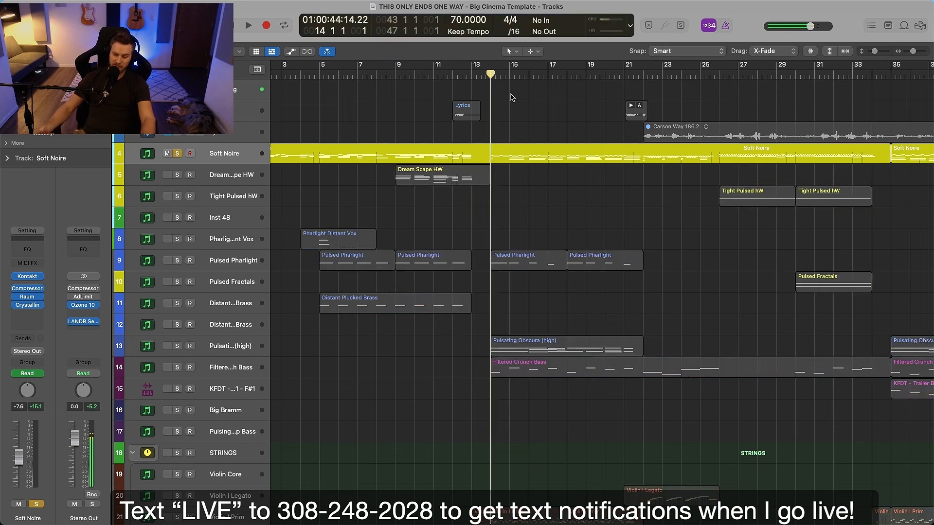
key(space)
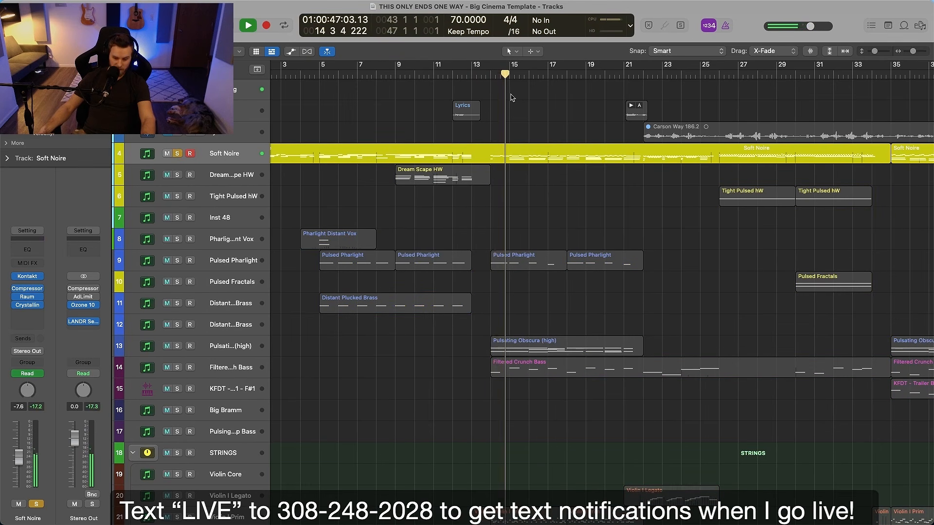
key(space)
key(s)
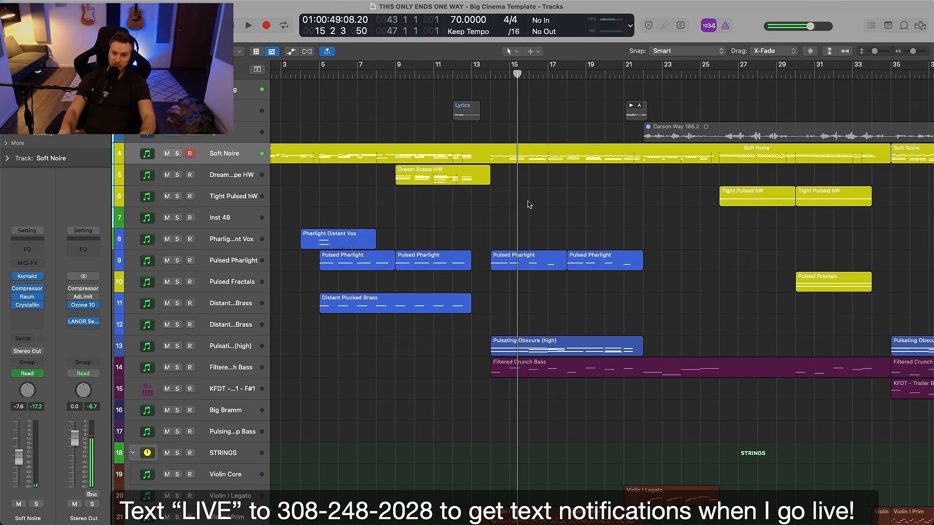
Examine the strings, brass and percussion regions in the section around bars 13 to 26
scroll(534, 201, down, 2)
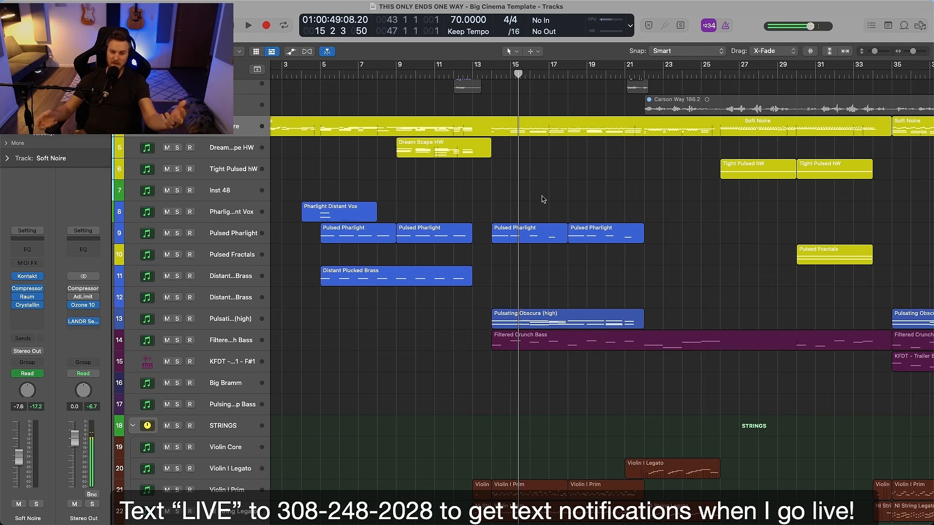
scroll(543, 242, down, 1)
scroll(543, 242, down, 6)
scroll(543, 256, right, 2)
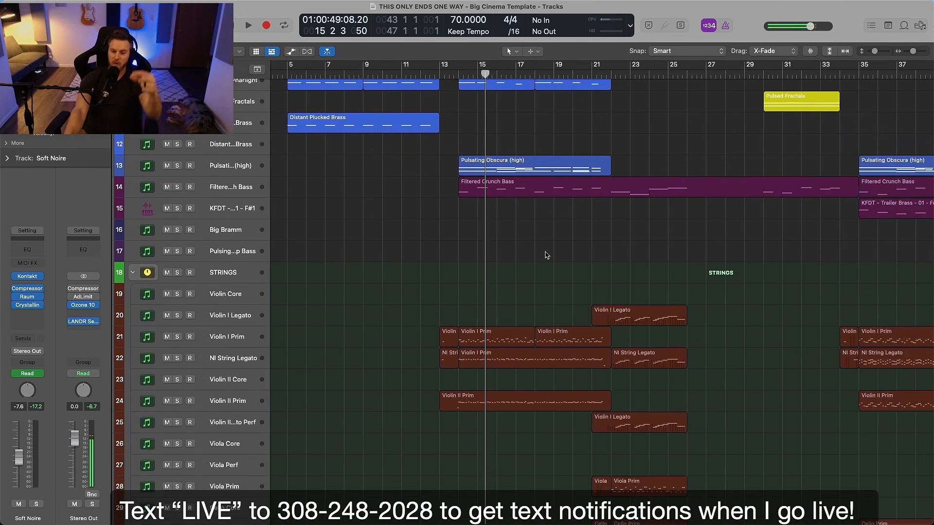
scroll(547, 255, down, 4)
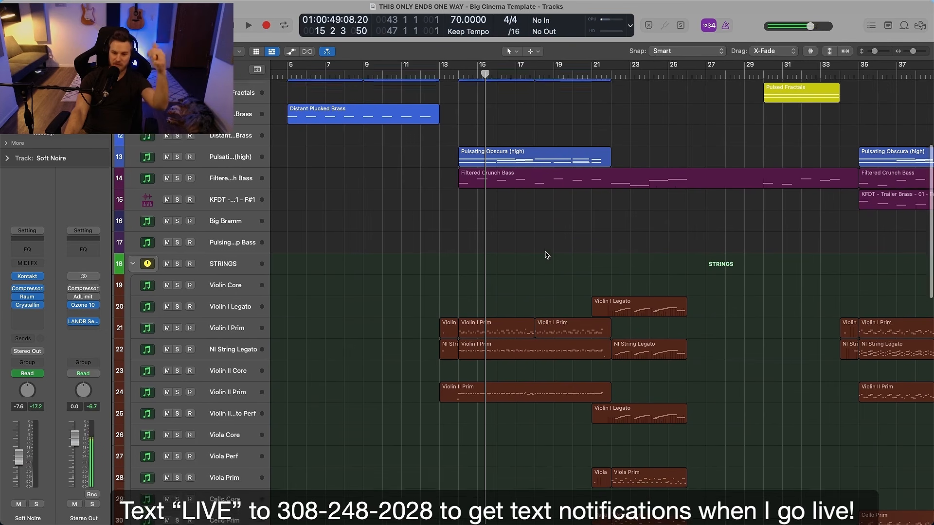
scroll(547, 253, down, 20)
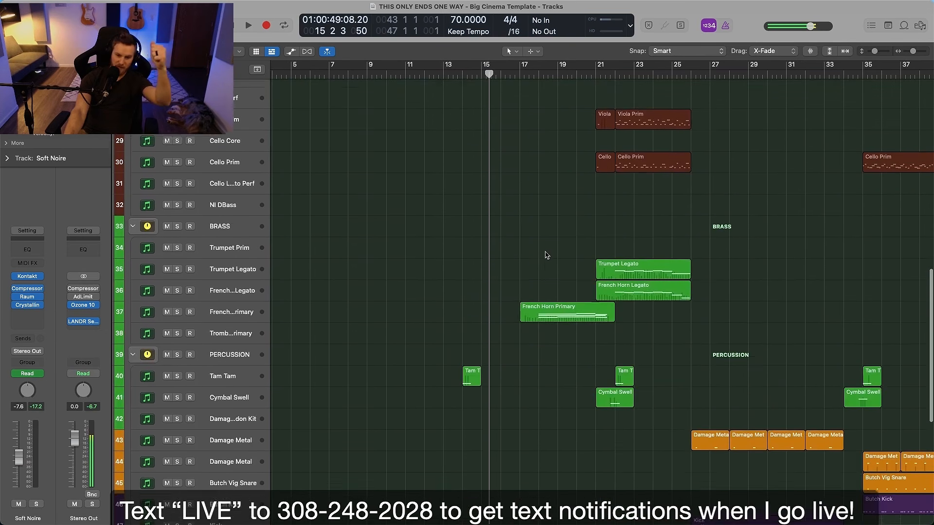
Solo the Pulsating Obscura (high) and Filtered Crunch Bass tracks and play them from bar 14
scroll(547, 254, up, 20)
scroll(546, 254, up, 6)
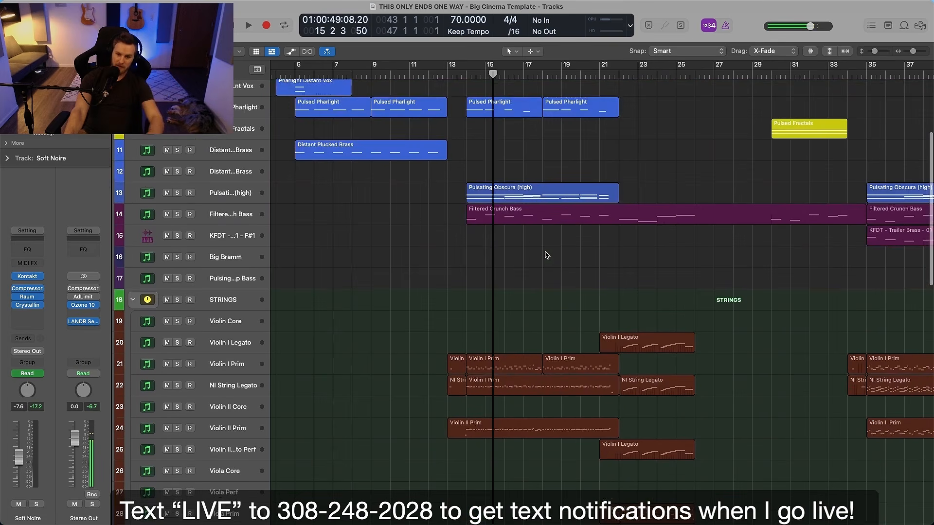
drag(465, 178, 530, 232)
scroll(500, 203, down, 6)
scroll(501, 205, up, 7)
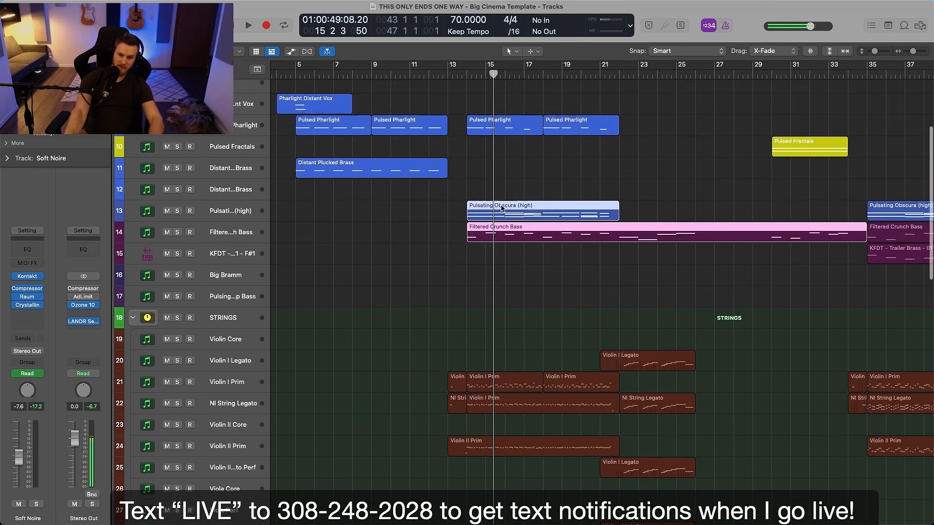
click(213, 217)
key(s)
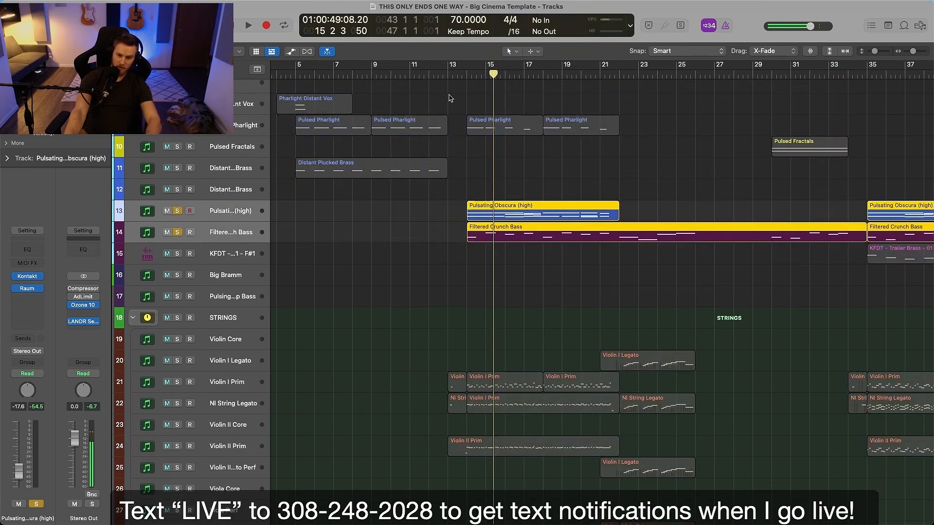
click(465, 75)
key(space)
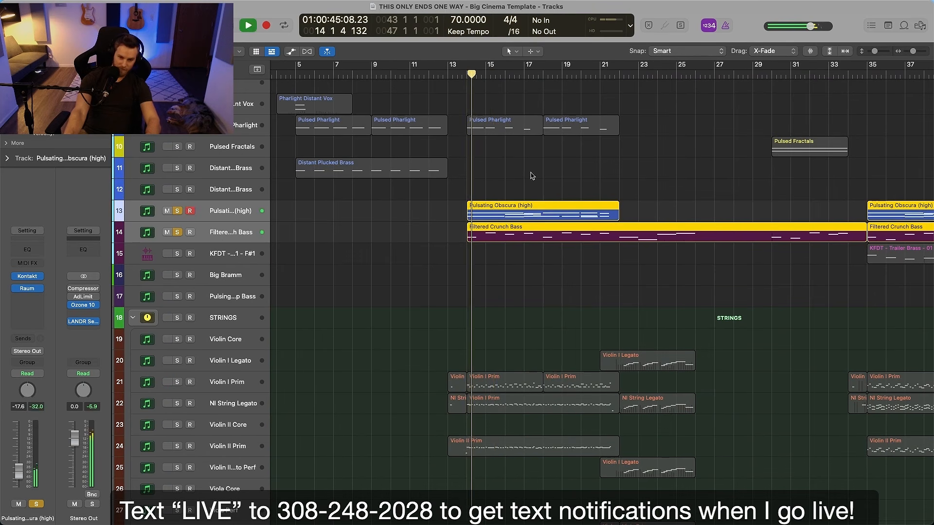
Add the Pulsed Pharlight track to the solo during playback, listen to the three layers together, then stop playback
scroll(530, 174, up, 1)
scroll(530, 174, up, 2)
click(177, 152)
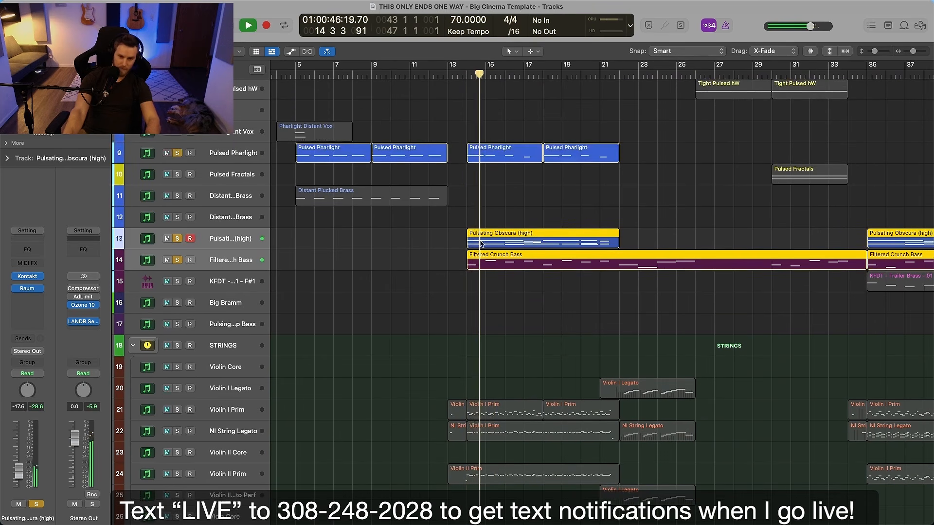
click(476, 215)
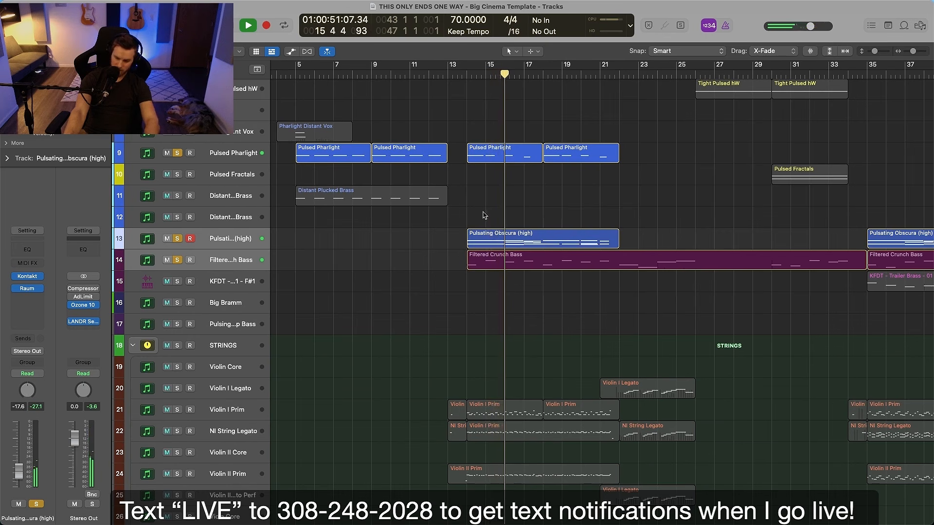
key(space)
Unsolo the Filtered Crunch Bass, Pulsating Obscura (high) and Pulsed Pharlight tracks
click(334, 262)
scroll(307, 281, up, 1)
scroll(310, 281, up, 1)
click(505, 252)
click(504, 189)
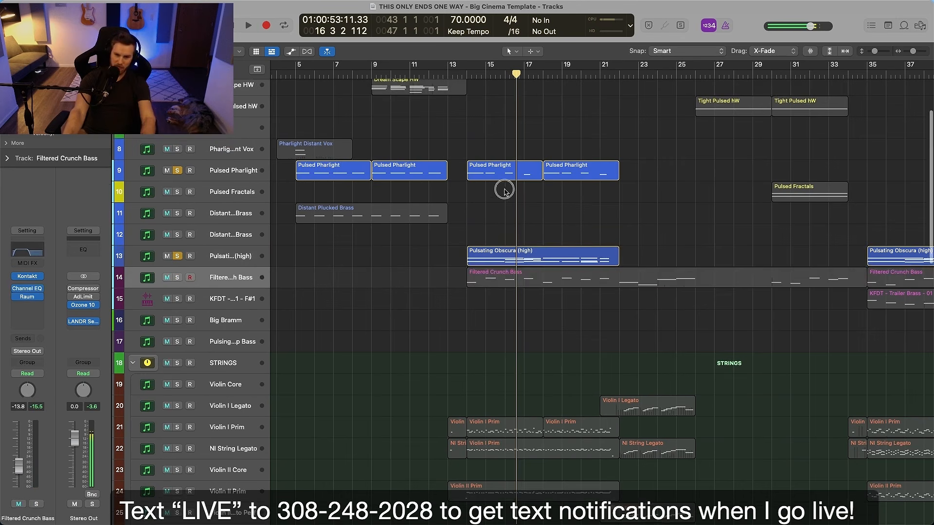
click(237, 175)
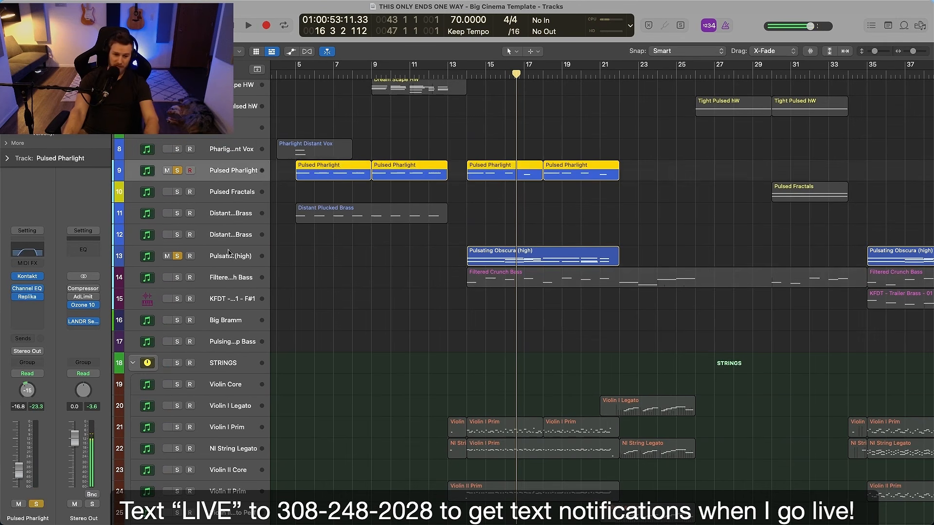
shift+click(219, 259)
click(177, 257)
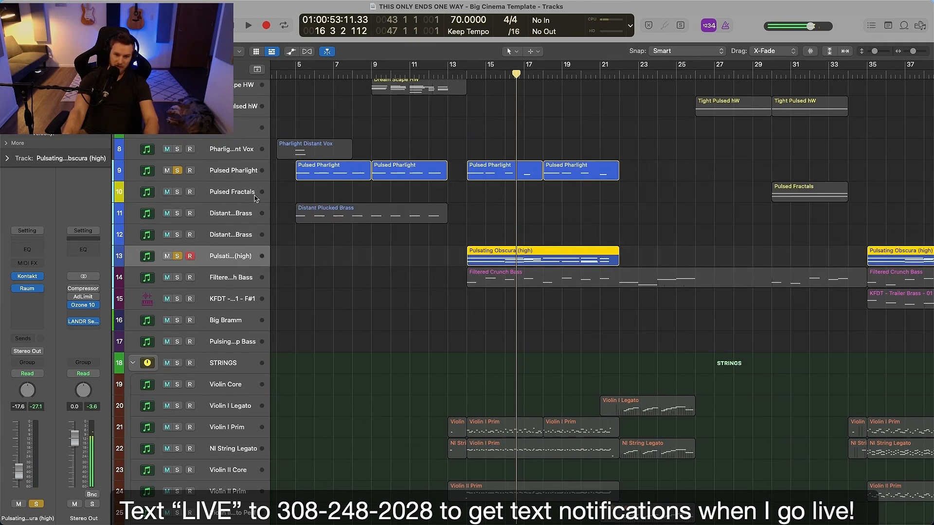
shift+click(242, 179)
click(177, 171)
click(543, 240)
Examine how the synth, bass, string, brass and percussion regions are distributed across the whole arrangement
scroll(548, 241, up, 3)
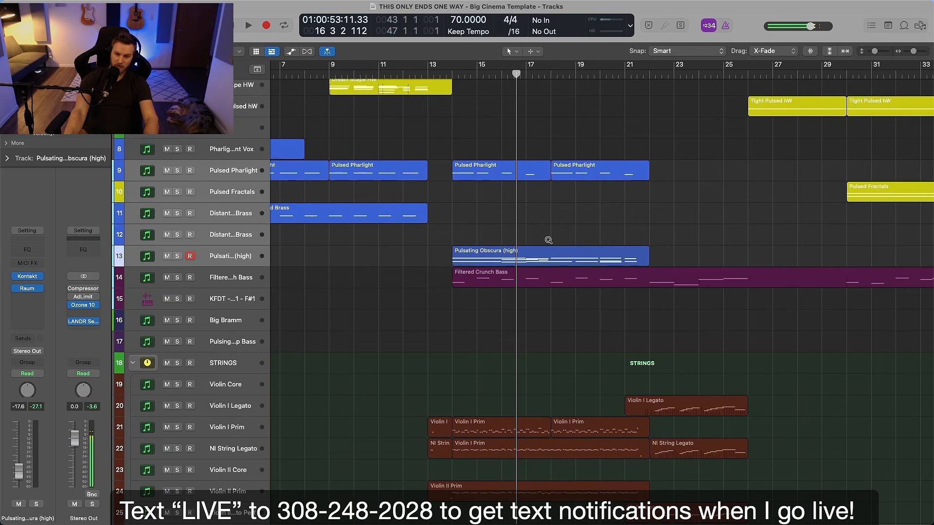
scroll(548, 240, down, 3)
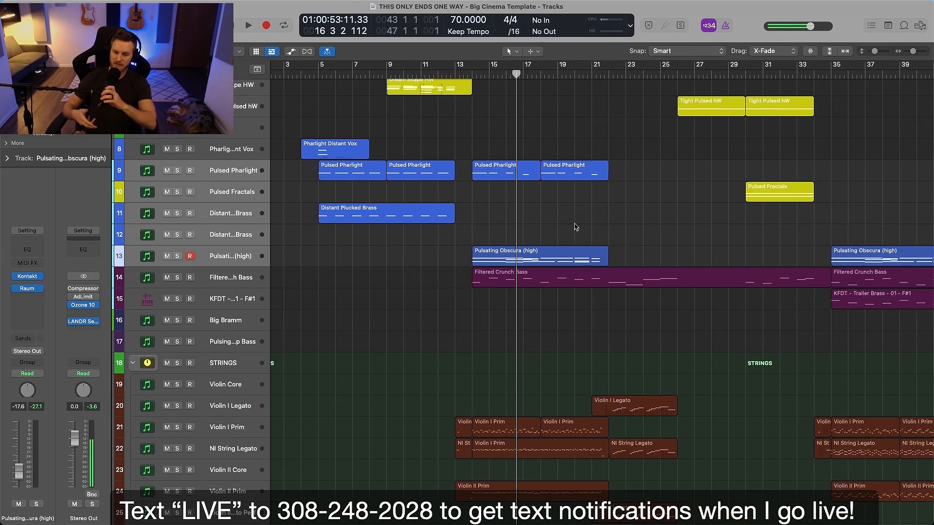
scroll(575, 226, right, 5)
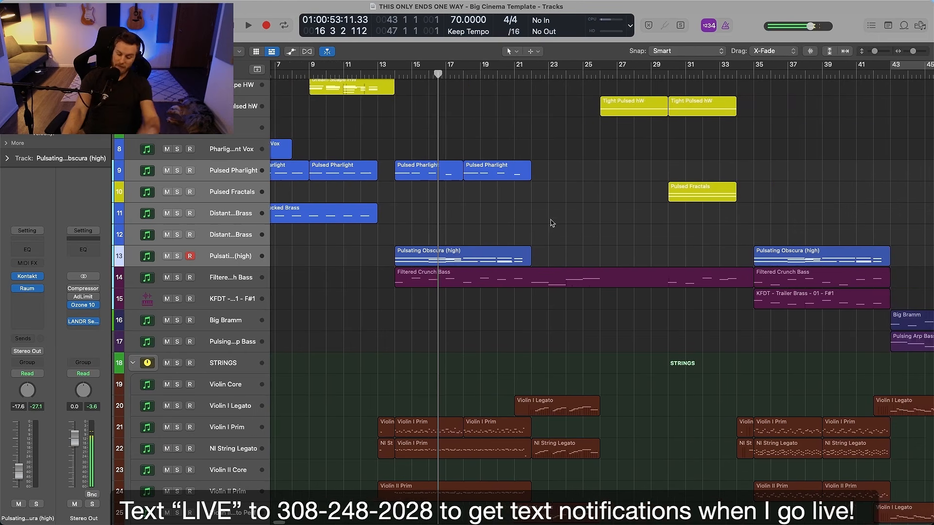
scroll(554, 224, left, 1)
scroll(569, 236, down, 5)
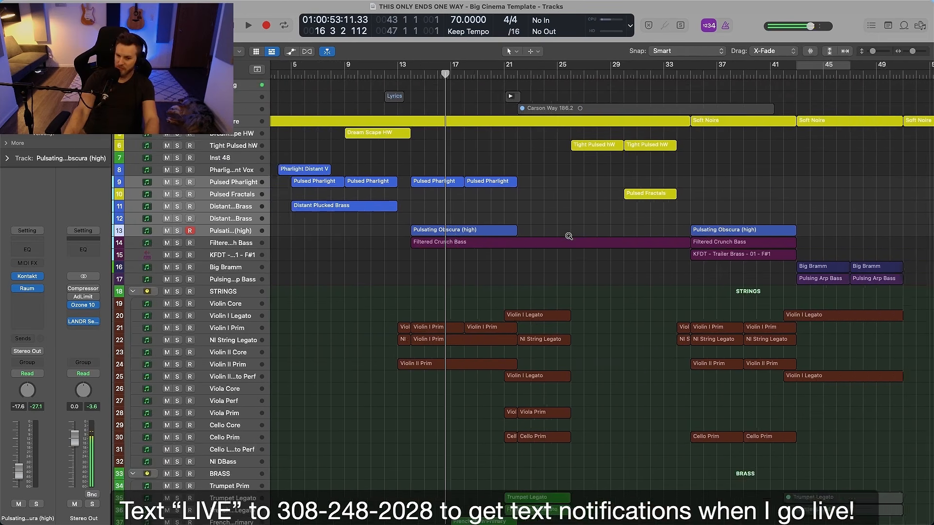
scroll(569, 236, down, 5)
scroll(569, 238, down, 1)
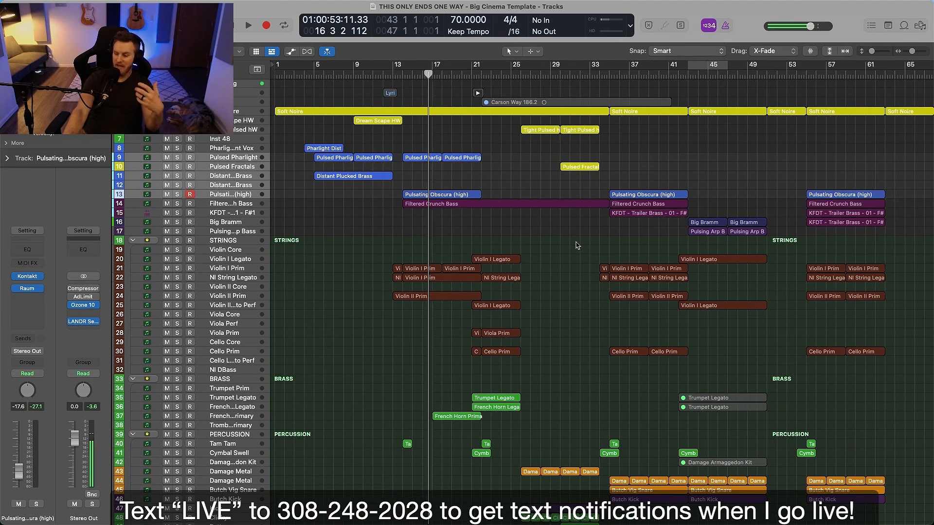
scroll(575, 245, down, 2)
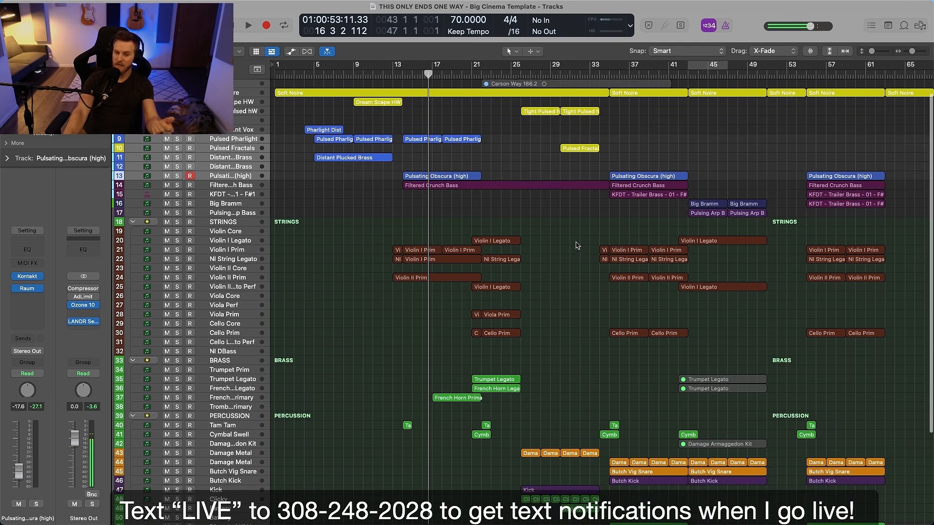
scroll(575, 246, up, 2)
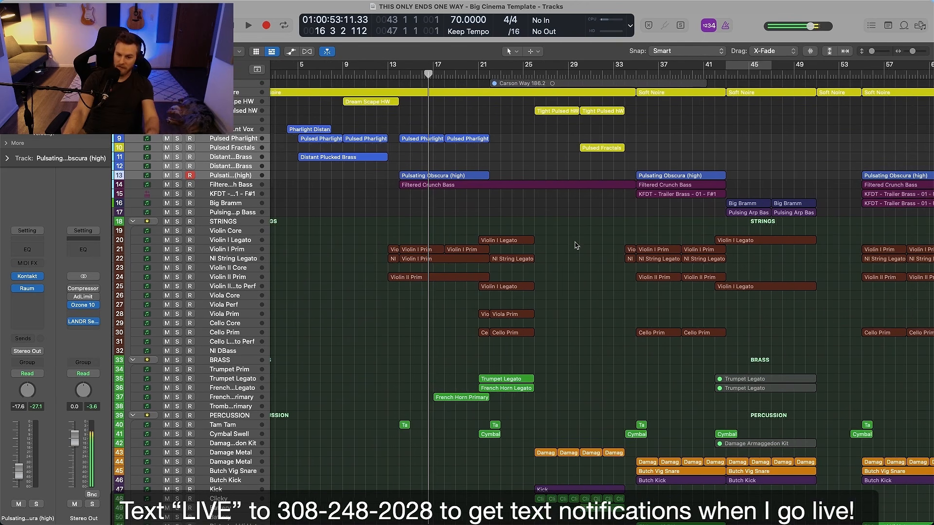
scroll(576, 246, right, 3)
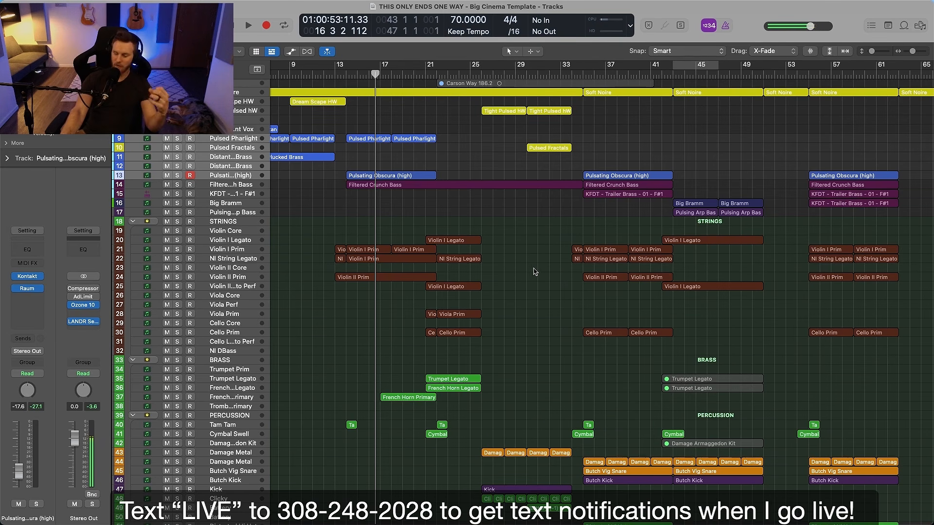
scroll(540, 272, down, 1)
key(super+Down)
key(super+Down)
scroll(541, 273, down, 2)
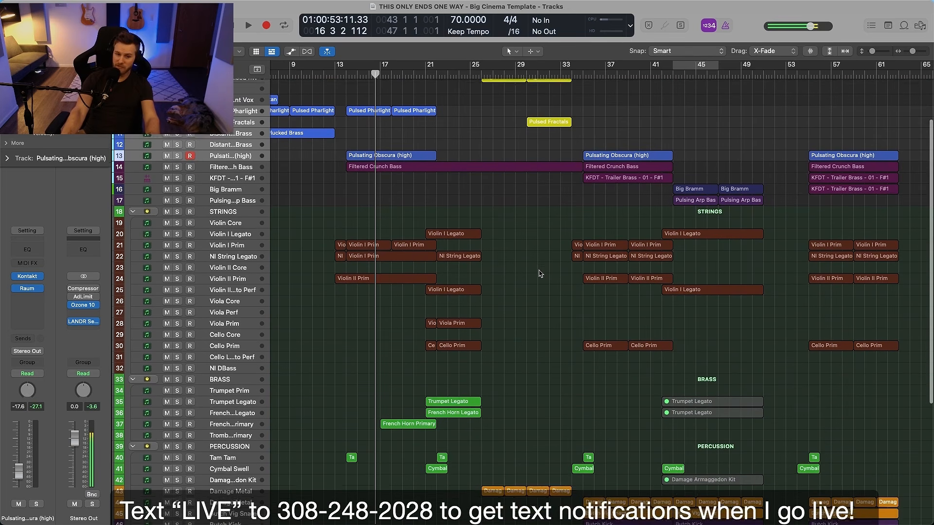
key(super+Down)
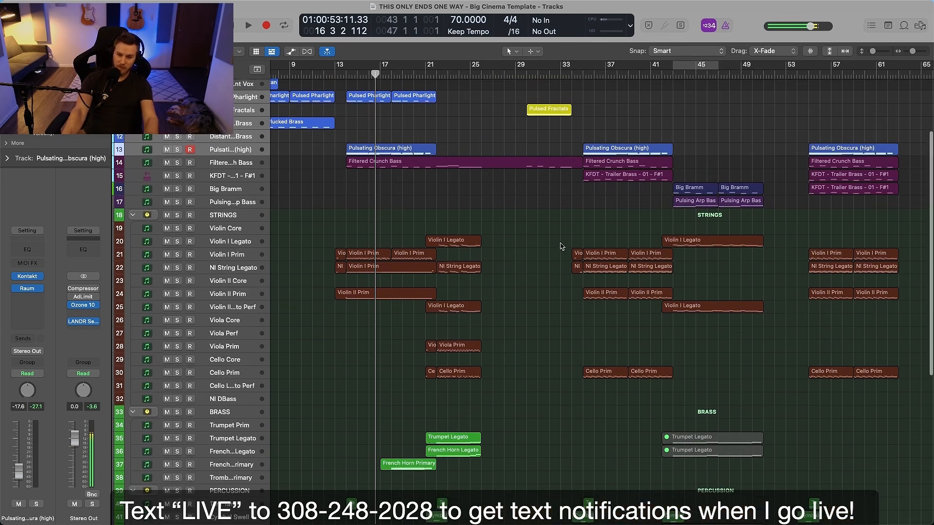
Place the playhead at bar 21 and briefly highlight the string and brass regions around bars 21 to 26
click(428, 77)
key(super+Right)
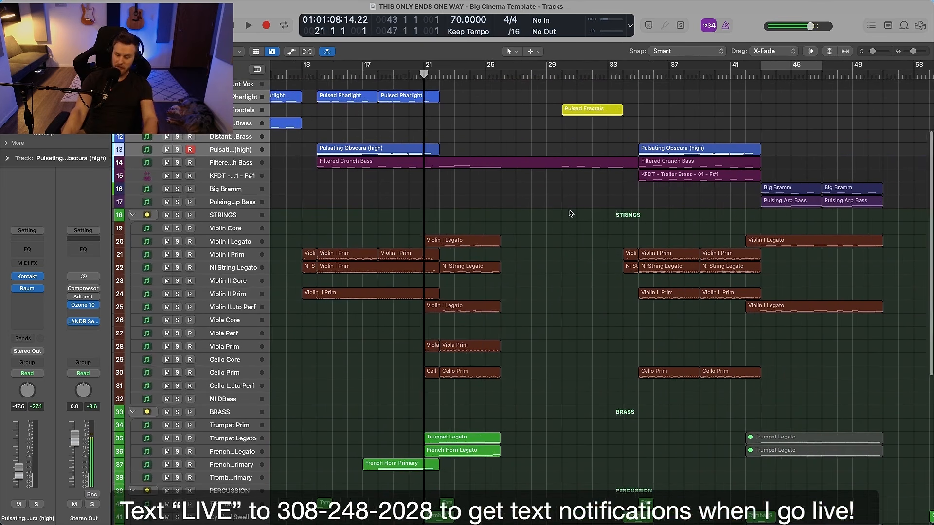
scroll(571, 214, down, 2)
drag(433, 178, 523, 456)
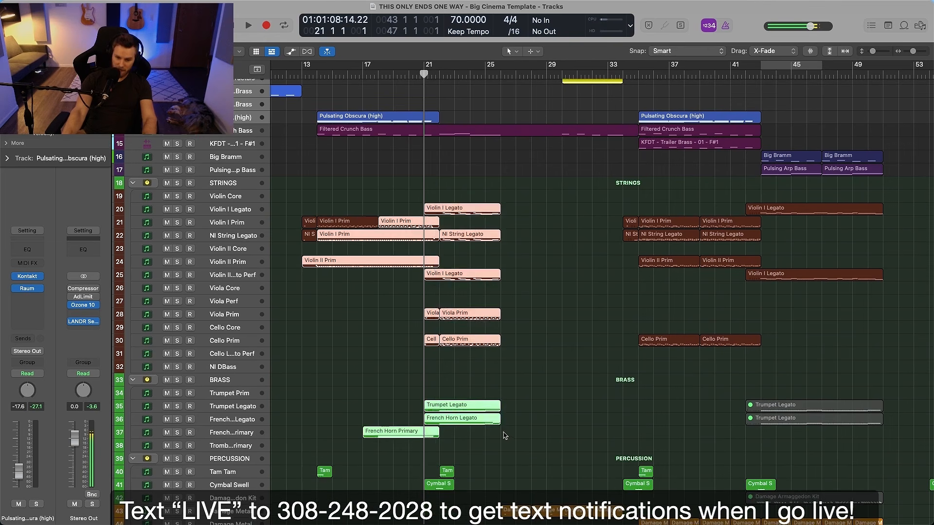
click(502, 434)
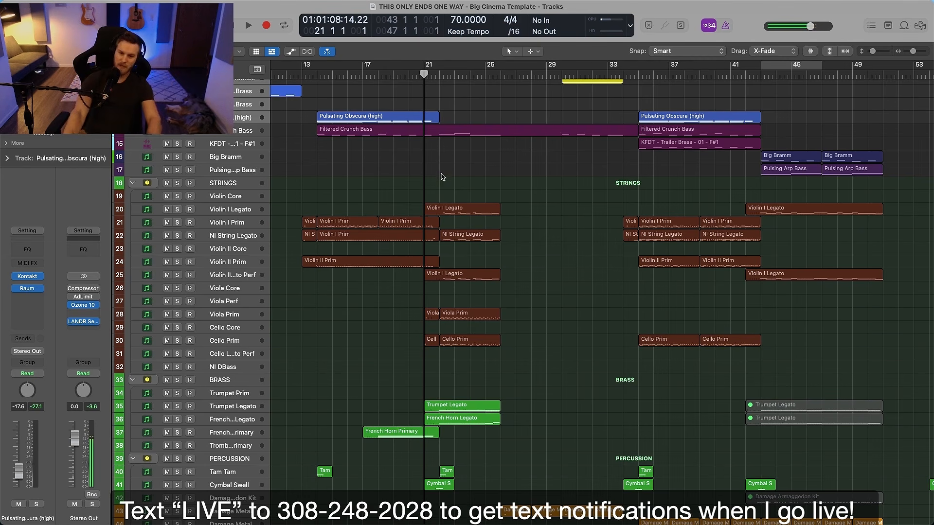
Move the playhead to bar 22 and play the full arrangement from there
click(438, 76)
scroll(520, 167, up, 5)
scroll(560, 195, down, 4)
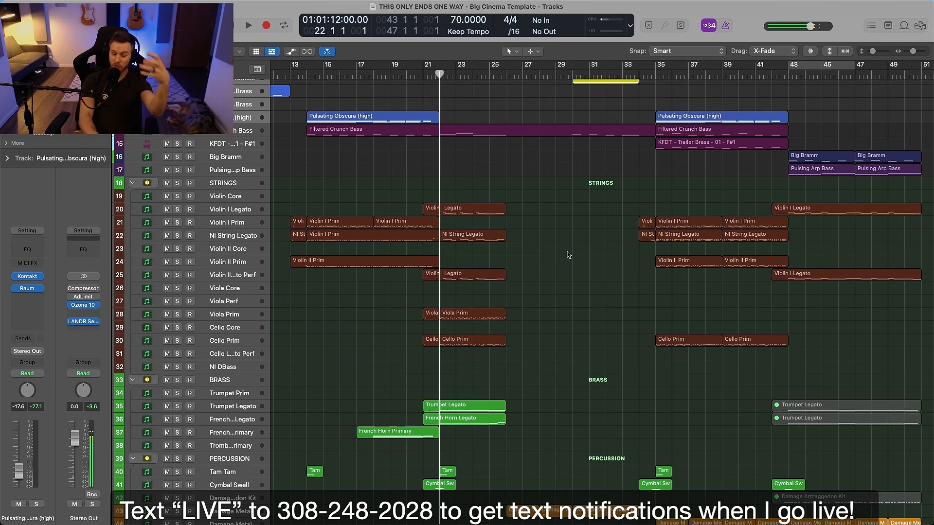
key(space)
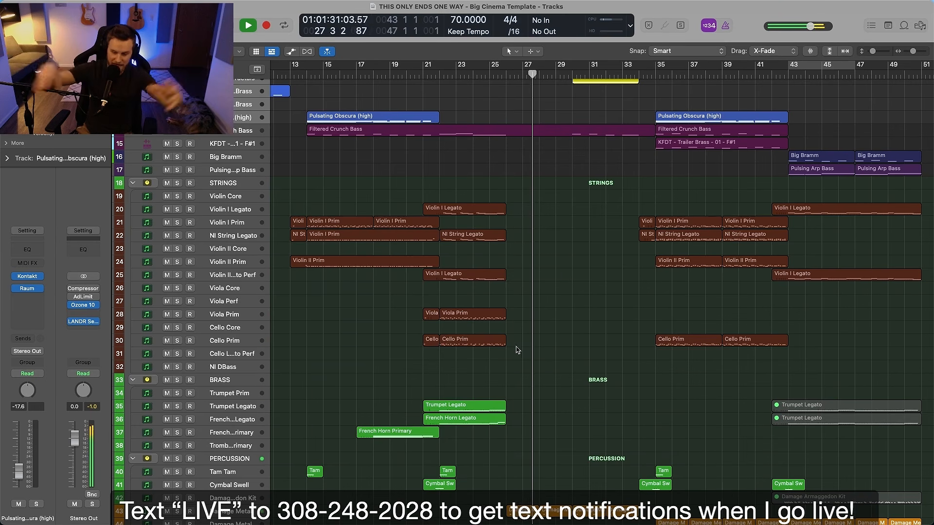
Examine the synth, bass and percussion regions in bars 26 to 34 during playback, then stop playback
scroll(517, 349, up, 3)
scroll(520, 350, down, 1)
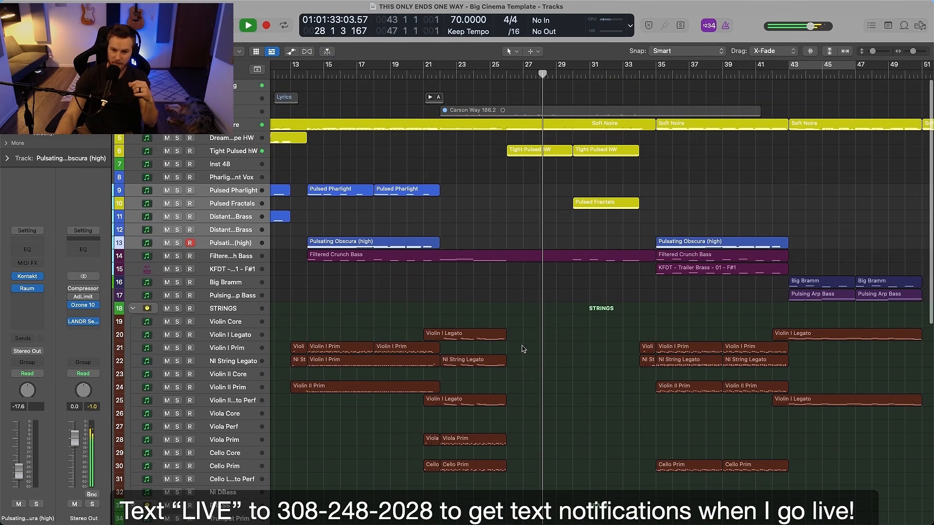
scroll(524, 348, down, 15)
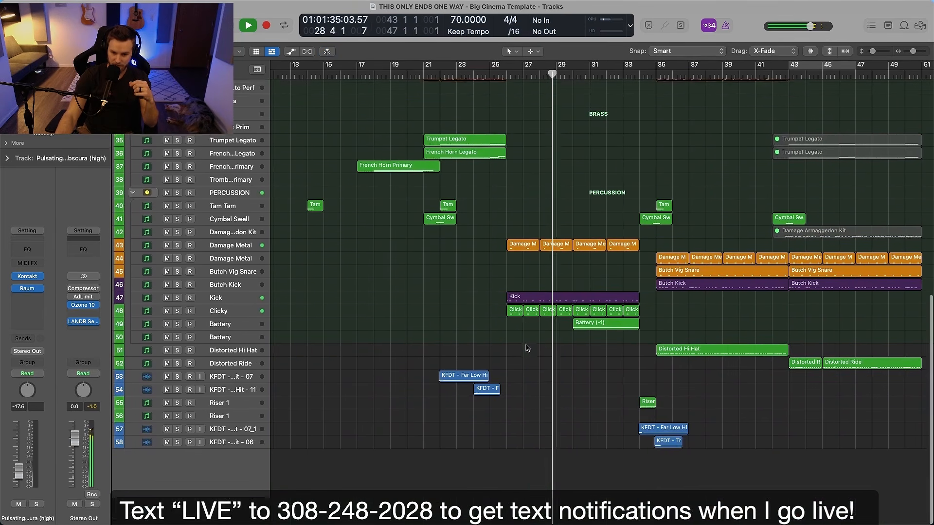
scroll(525, 348, right, 3)
scroll(525, 345, up, 3)
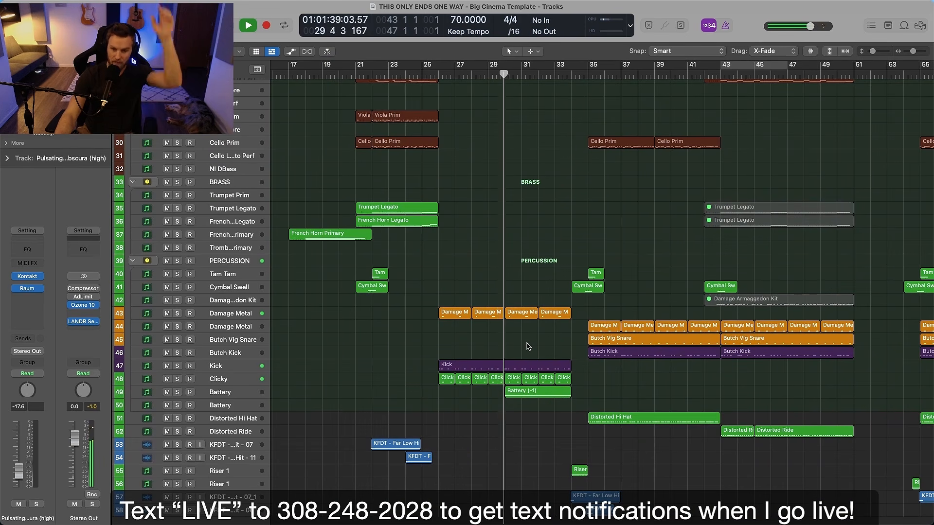
scroll(528, 346, left, 1)
scroll(528, 347, up, 10)
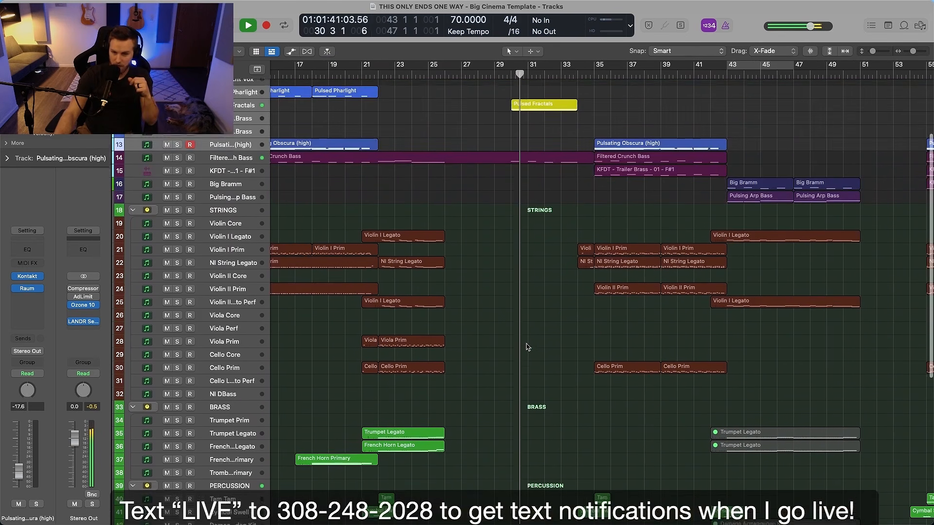
scroll(528, 347, up, 4)
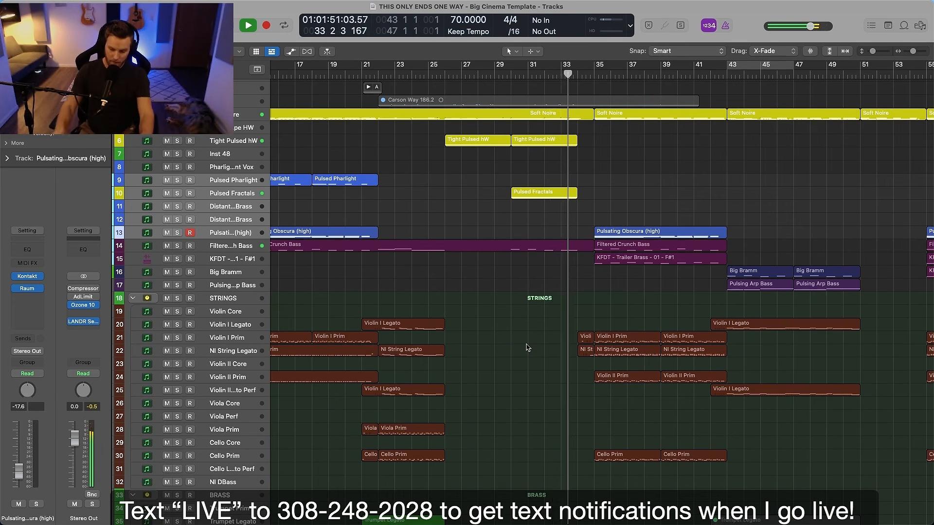
key(space)
Place the playhead at bar 30, at the start of the Pulsed Fractals region
scroll(528, 346, down, 1)
scroll(528, 346, down, 1)
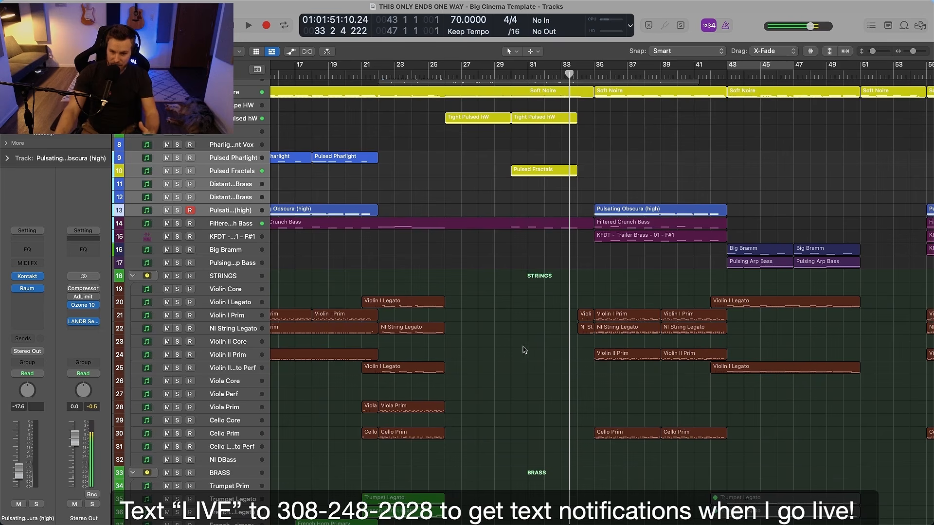
click(510, 75)
scroll(556, 188, up, 5)
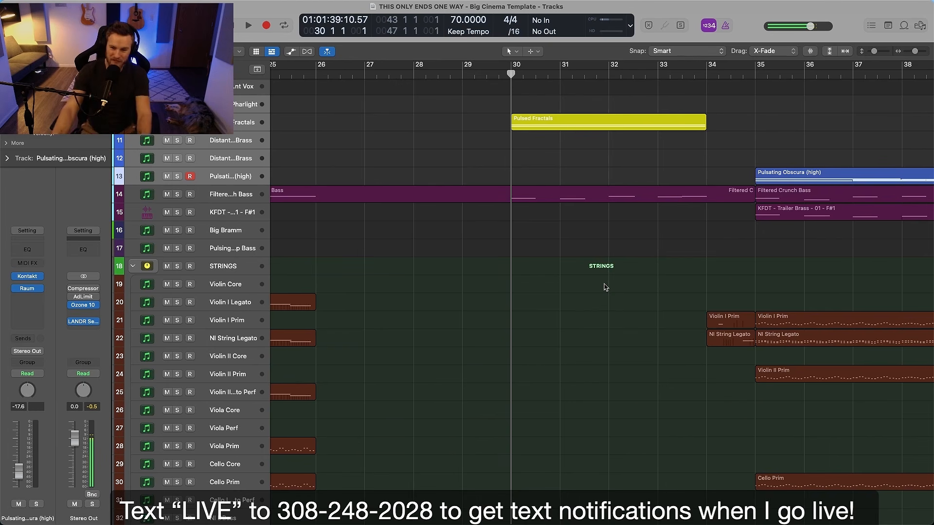
Examine the bass, string and brass regions in the sections from bar 34 to bar 51
scroll(605, 287, down, 5)
scroll(605, 293, left, 1)
scroll(606, 292, right, 3)
scroll(608, 290, right, 1)
scroll(614, 287, down, 5)
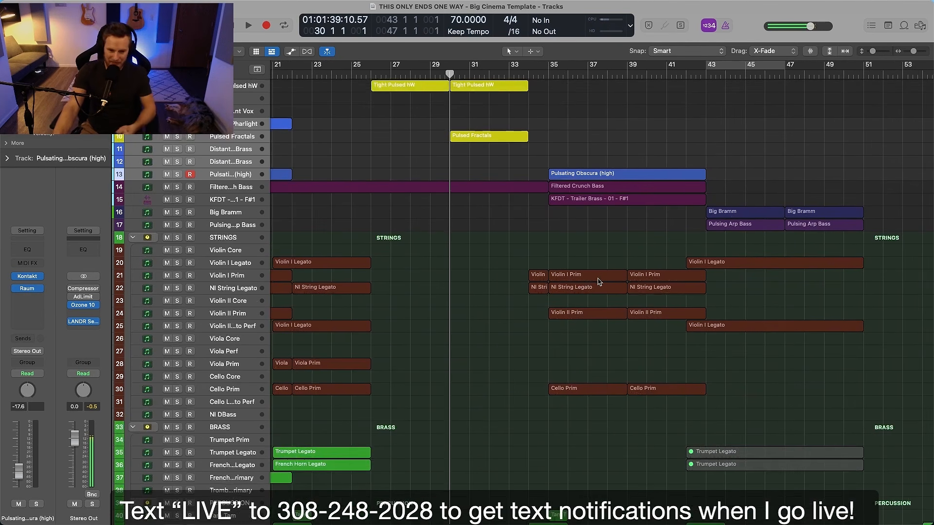
click(570, 263)
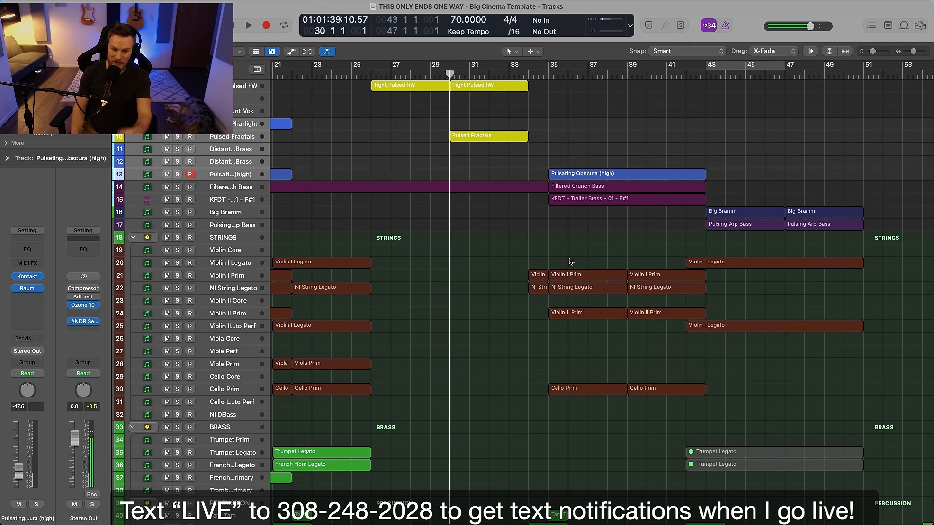
scroll(576, 238, up, 3)
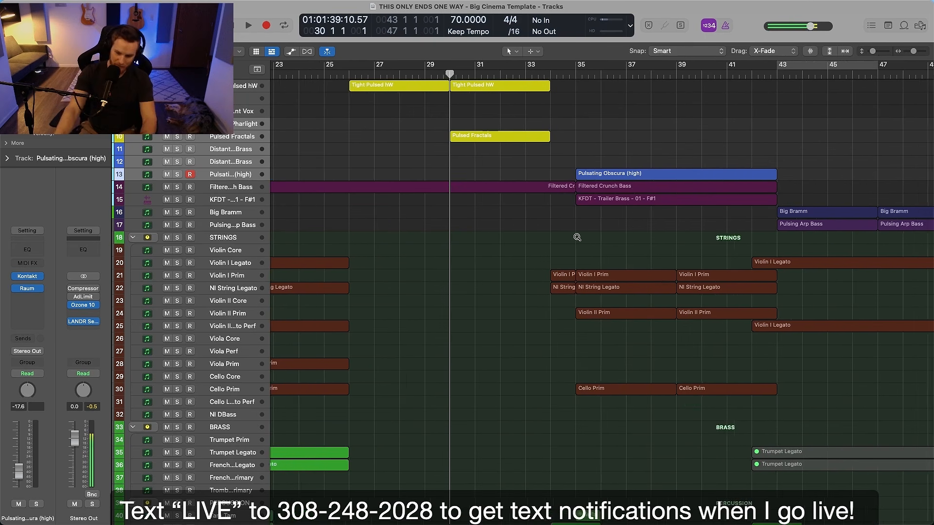
scroll(576, 238, down, 5)
scroll(577, 237, down, 4)
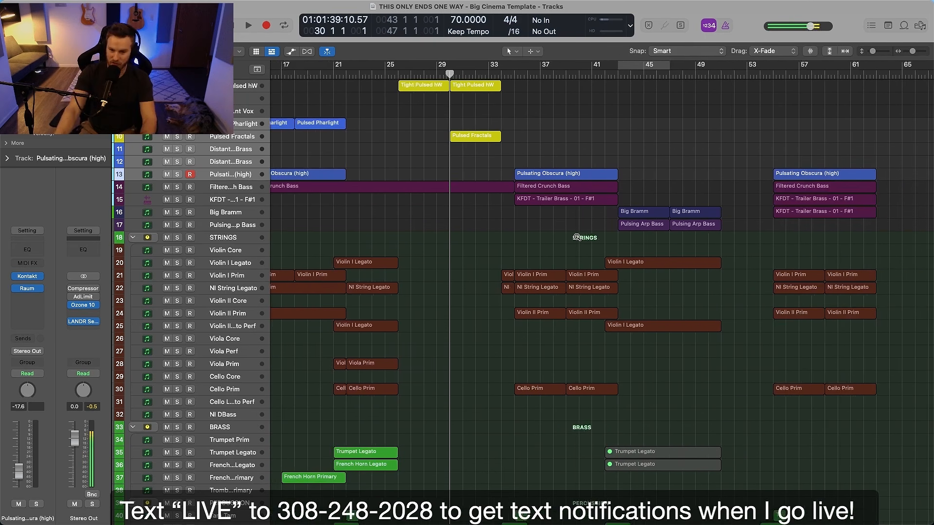
Play the full arrangement from bar 35 and stop playback just after bar 37
scroll(578, 239, down, 10)
scroll(578, 241, up, 2)
scroll(581, 246, up, 6)
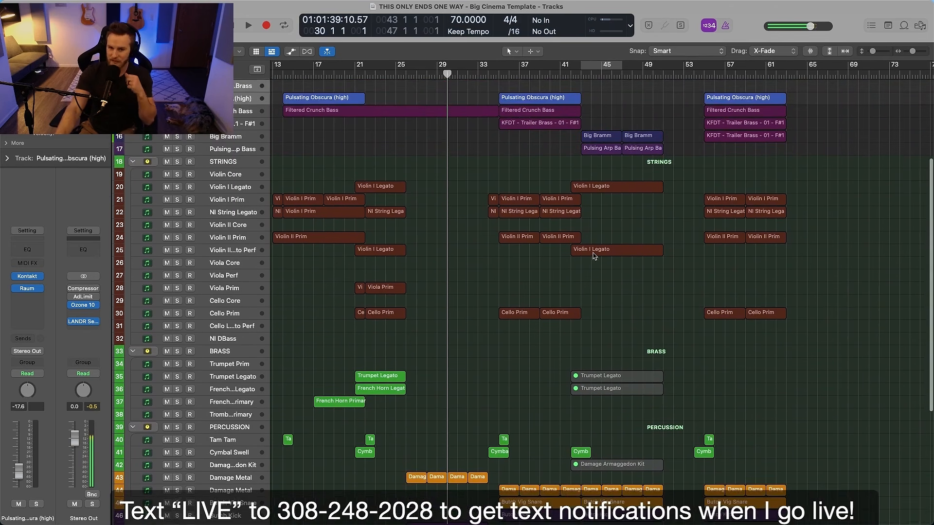
scroll(601, 258, up, 5)
scroll(602, 258, left, 4)
scroll(602, 258, up, 3)
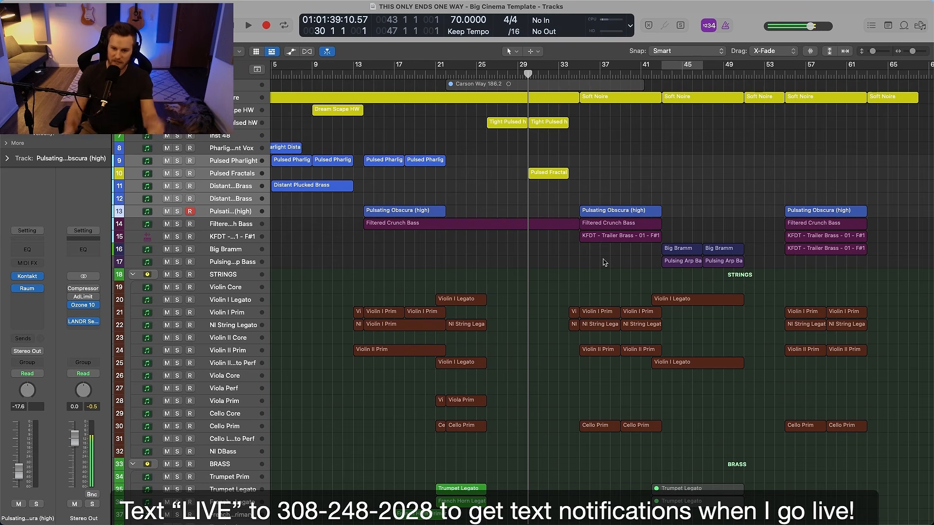
scroll(639, 194, up, 3)
click(580, 73)
key(space)
scroll(604, 136, up, 3)
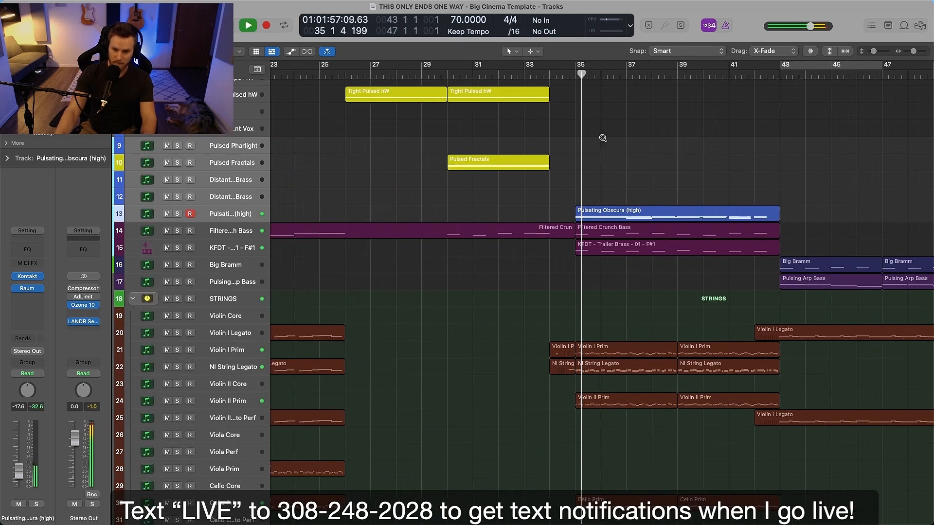
scroll(570, 135, right, 5)
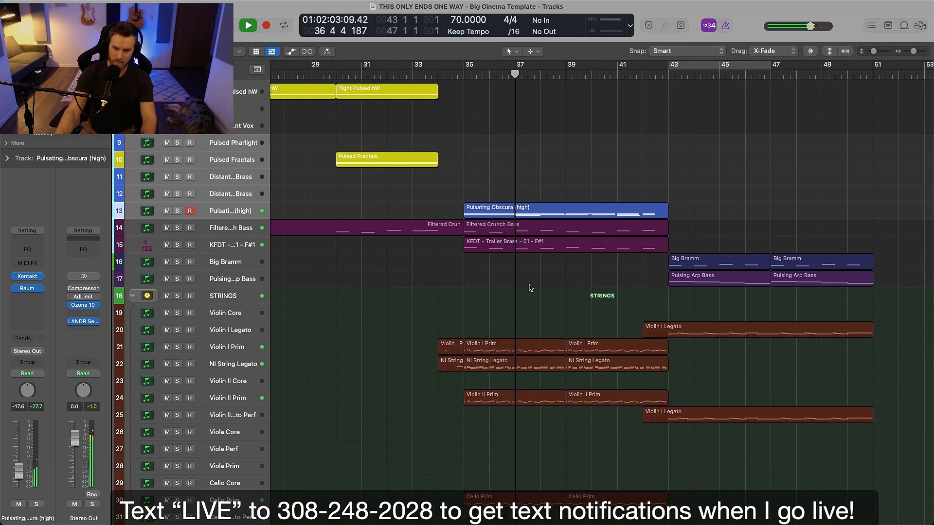
key(space)
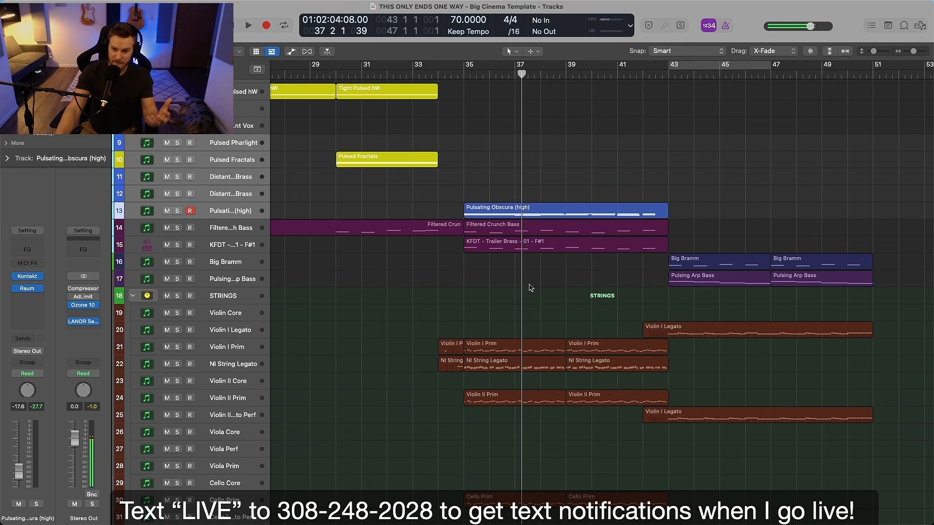
Highlight the string regions that follow bar 35, clear that selection, and select the Soft Noire region starting at bar 35
drag(529, 286, 626, 447)
click(517, 295)
scroll(519, 299, up, 5)
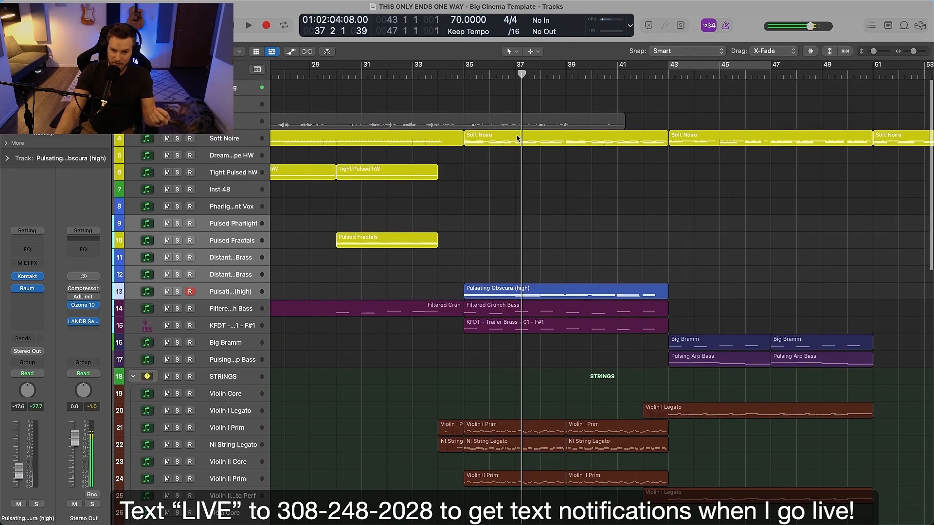
click(522, 144)
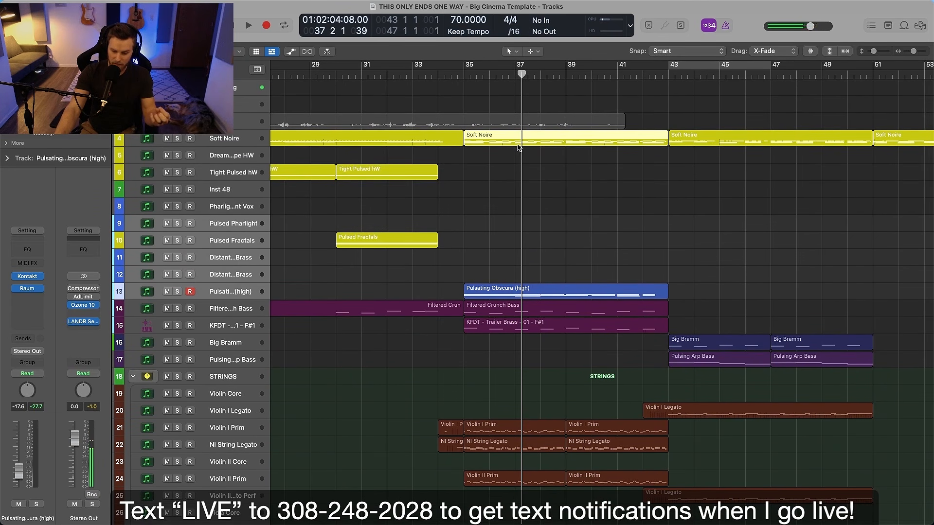
Highlight the Filtered Crunch Bass and KFDT Trailer Brass regions from bar 35 to 43, then clear the selection
scroll(523, 176, down, 1)
scroll(523, 174, down, 1)
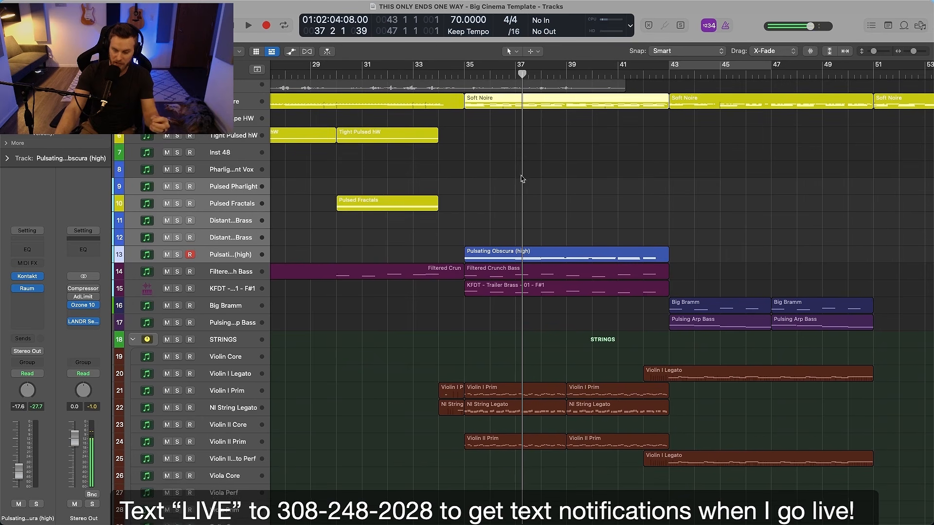
scroll(492, 182, down, 1)
drag(481, 301, 512, 266)
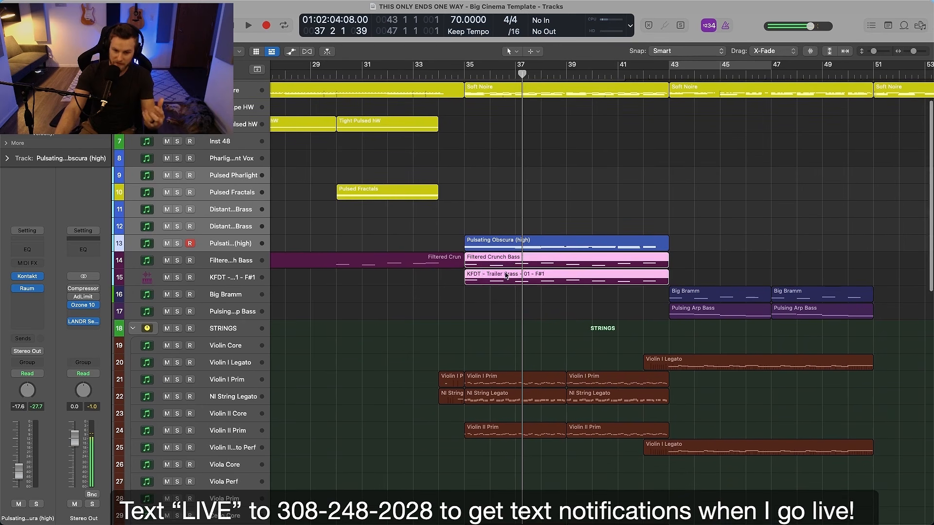
click(509, 321)
Look through the string and percussion regions from bar 35 and select the Distorted Hi Hat region
scroll(510, 325, down, 1)
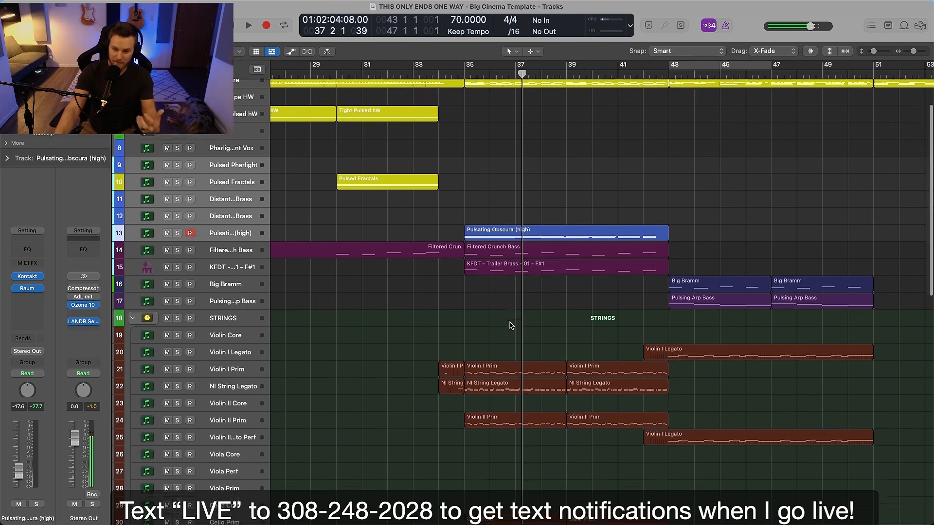
scroll(510, 325, down, 1)
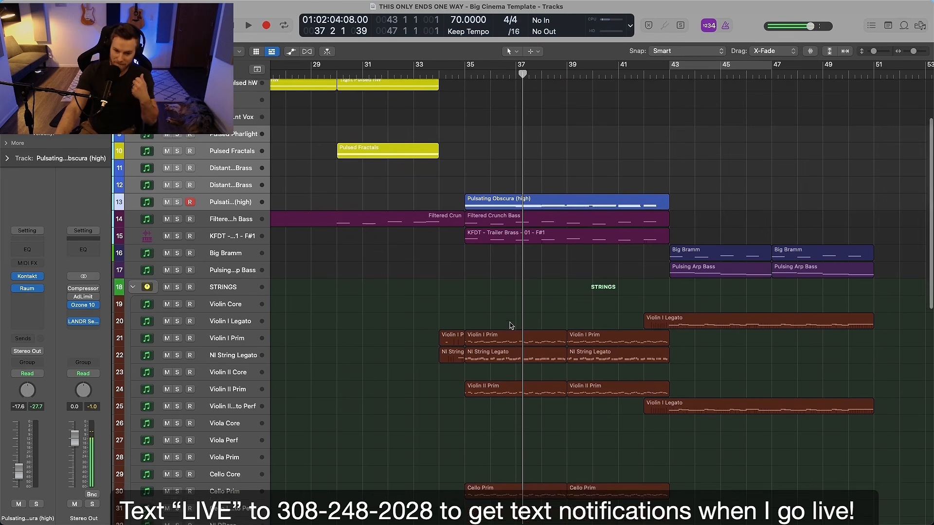
scroll(510, 326, down, 15)
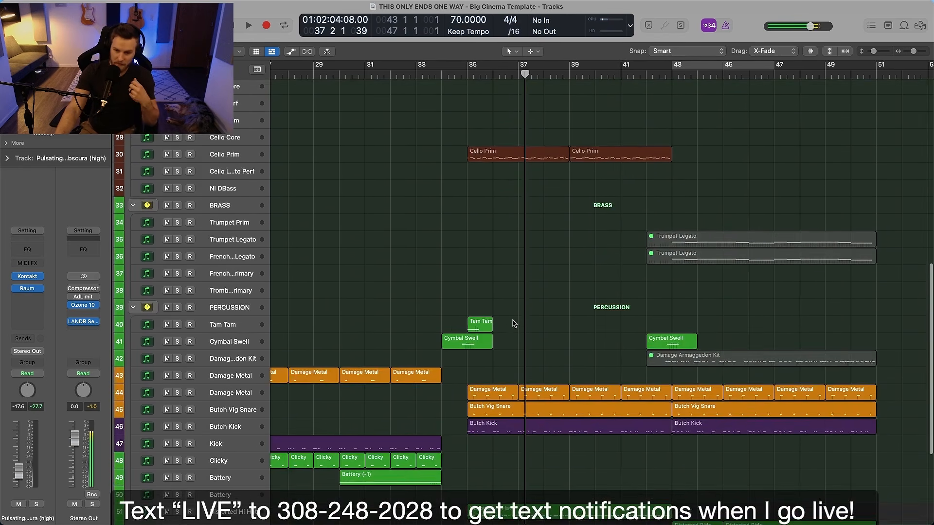
scroll(511, 323, down, 7)
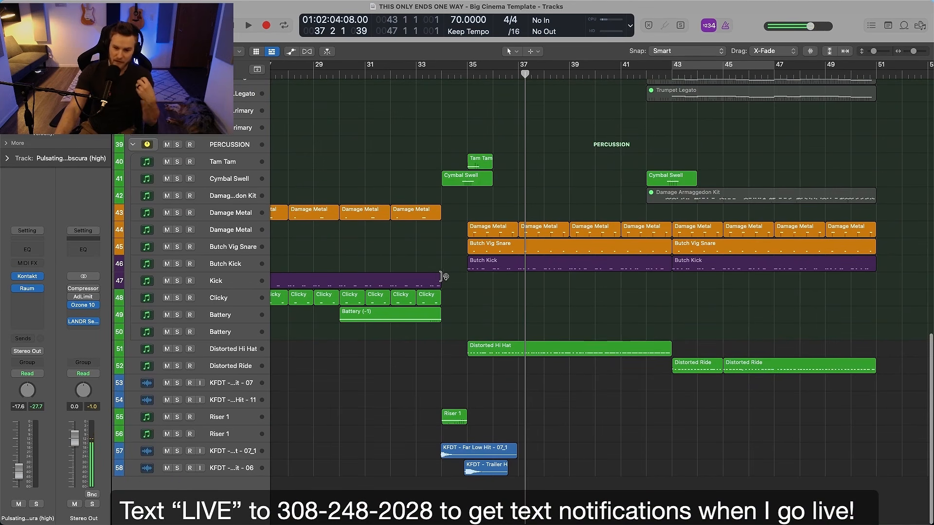
scroll(455, 287, up, 2)
click(520, 396)
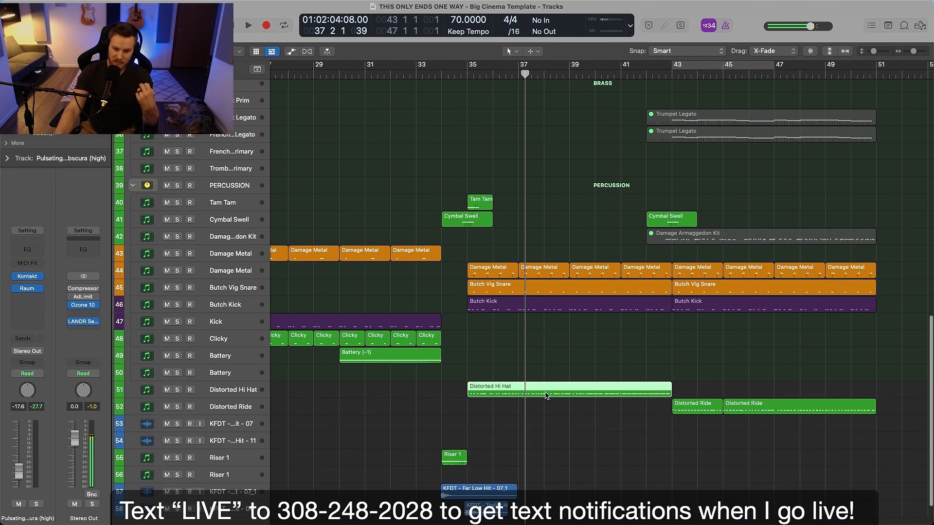
Select the Soft Noire region at bar 35 again, then the Filtered Crunch Bass and KFDT Trailer Brass regions together
scroll(583, 383, up, 20)
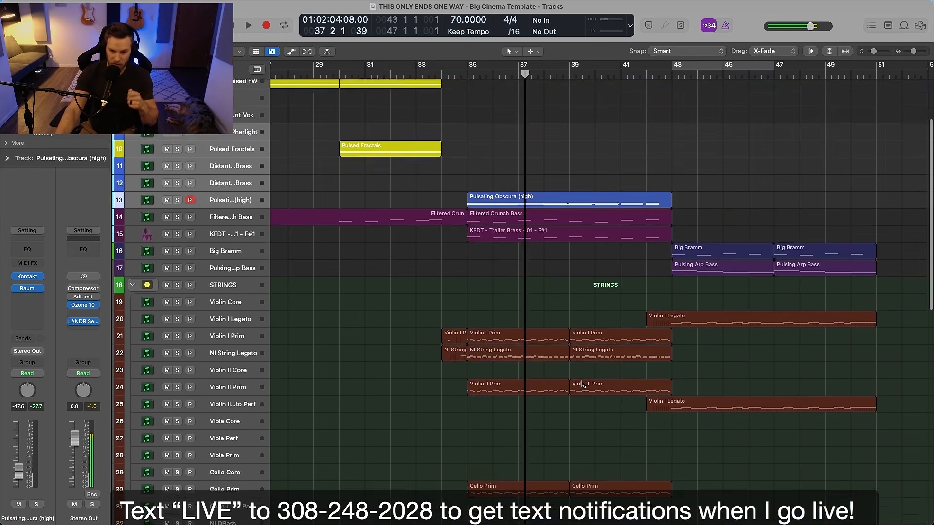
scroll(583, 384, up, 2)
scroll(547, 273, down, 2)
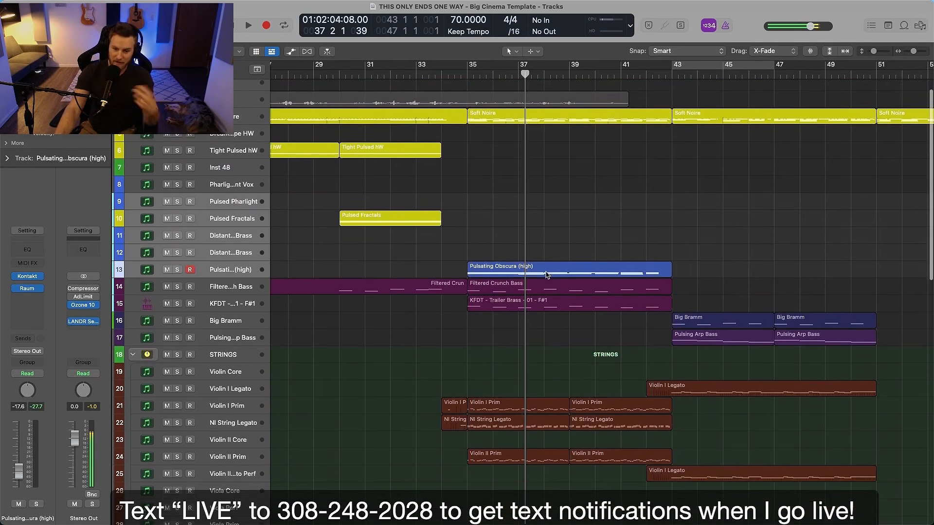
click(482, 111)
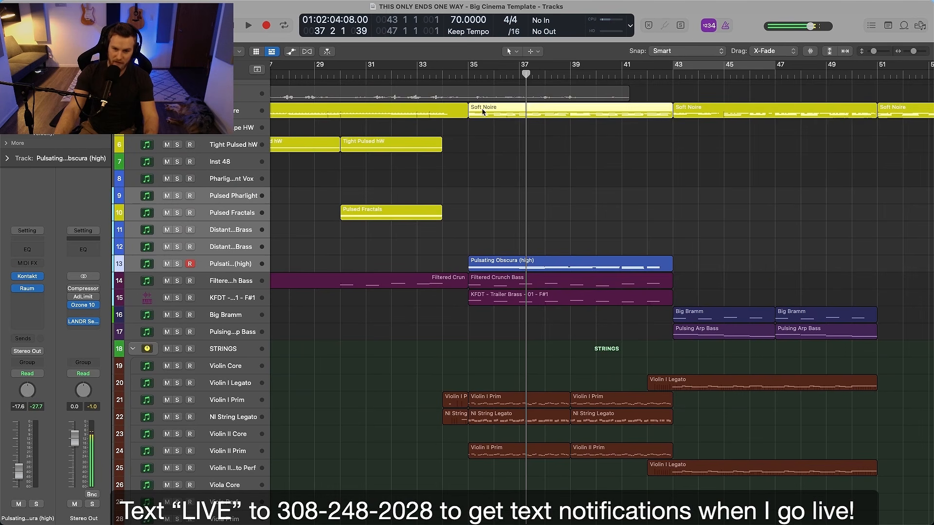
scroll(500, 342, down, 1)
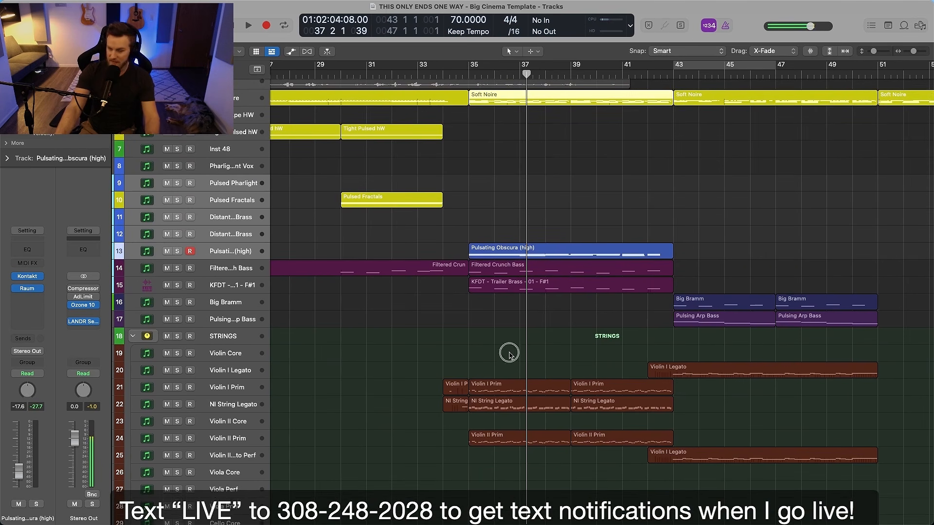
click(508, 355)
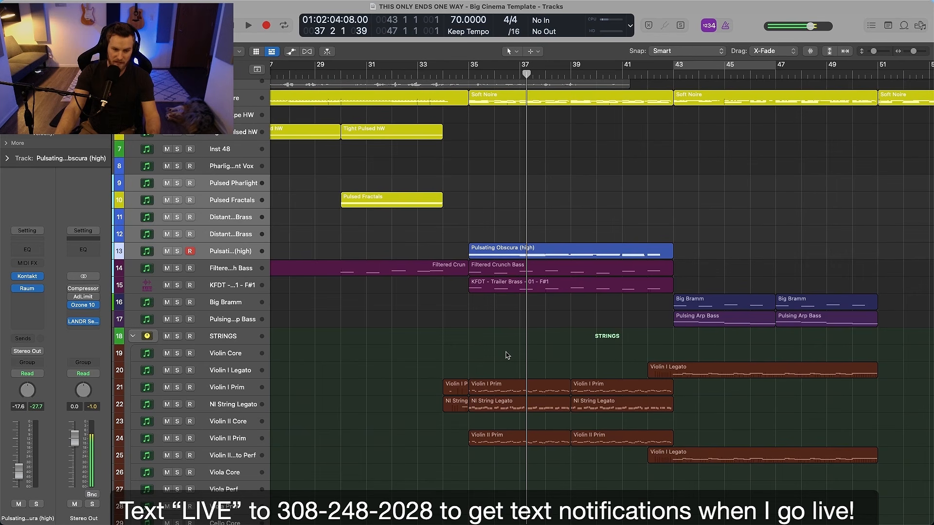
drag(500, 326, 506, 279)
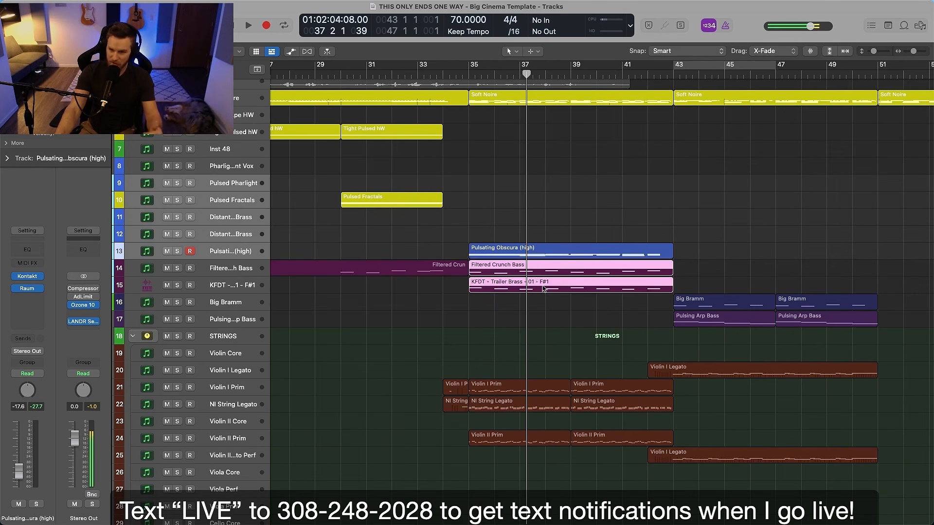
Solo the Pulsating Obscura (high) track, play it briefly from bar 35, then stop playback and unsolo it
click(532, 257)
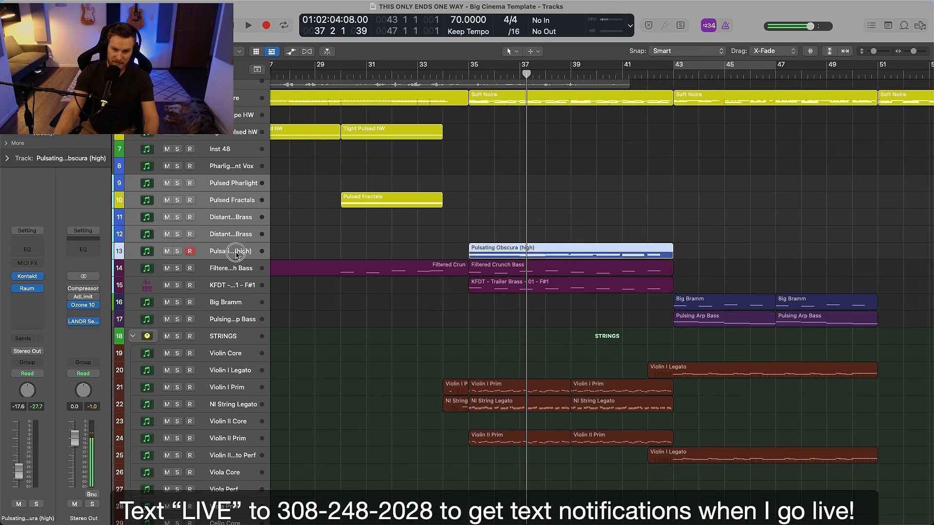
click(453, 131)
click(468, 76)
key(s)
key(space)
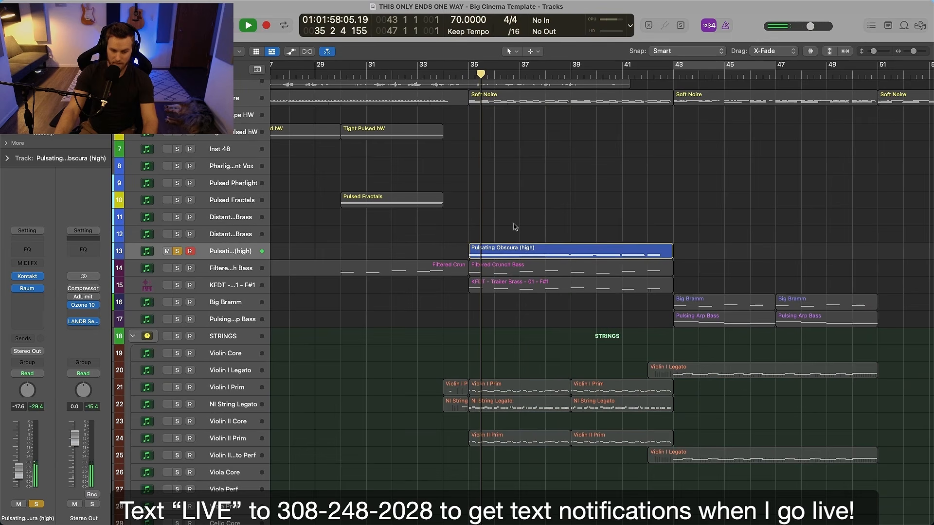
key(space)
key(s)
Examine the percussion regions from bar 35, including Damage Metal, Butch Vig Snare and Distorted Hi Hat
scroll(525, 235, down, 15)
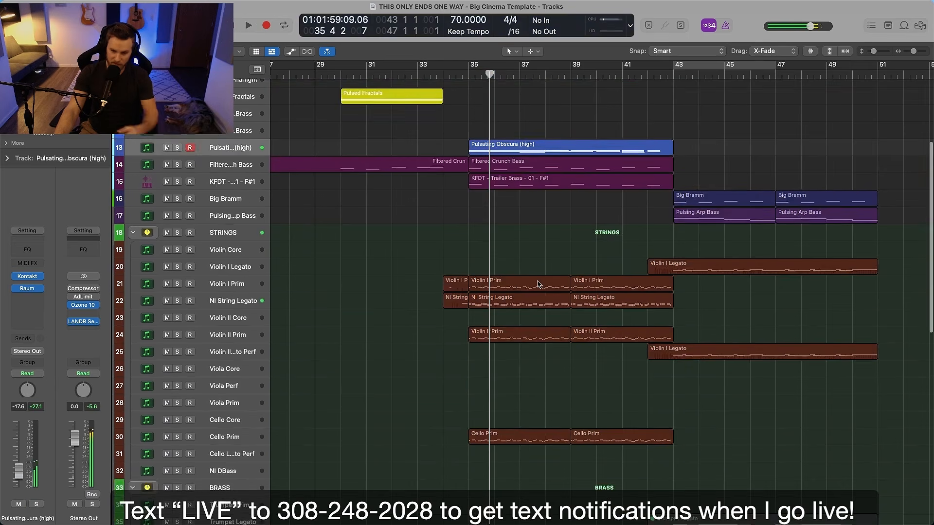
scroll(534, 322, down, 5)
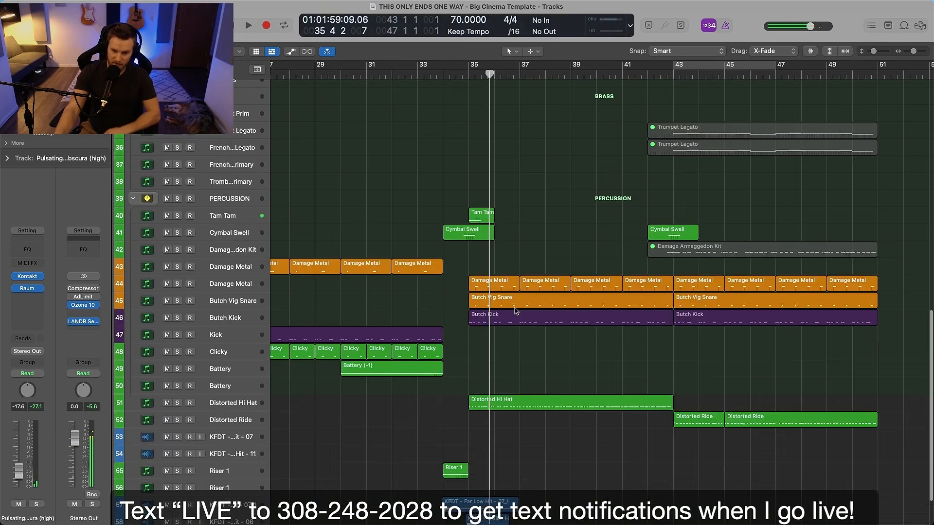
scroll(564, 364, down, 3)
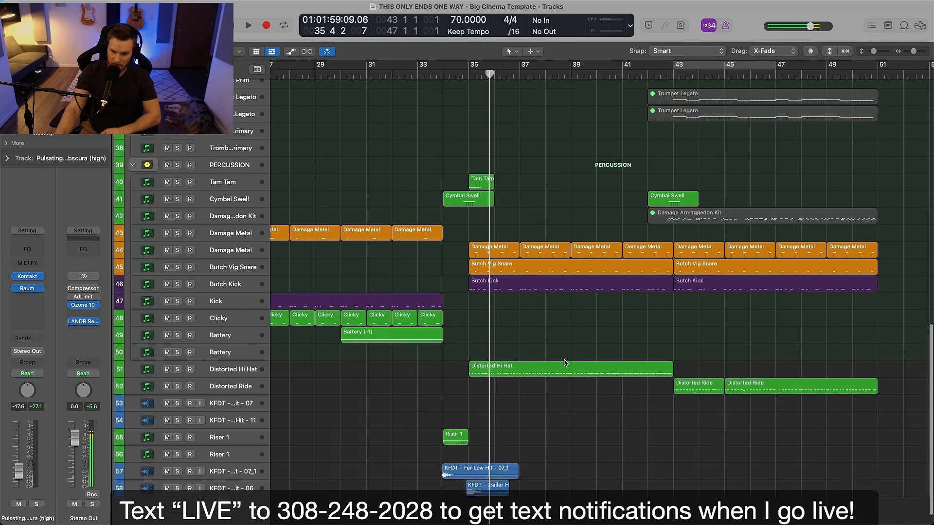
click(492, 233)
click(518, 249)
click(500, 269)
click(517, 369)
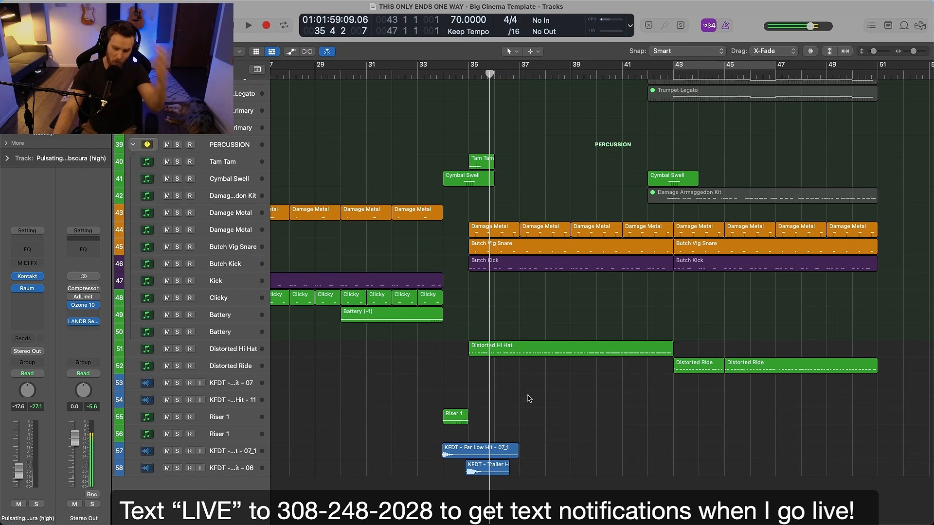
Select the KFDT Trailer Hit - 06 track, then return to the synth, bass and string regions around bar 35
scroll(529, 399, up, 5)
scroll(529, 399, up, 2)
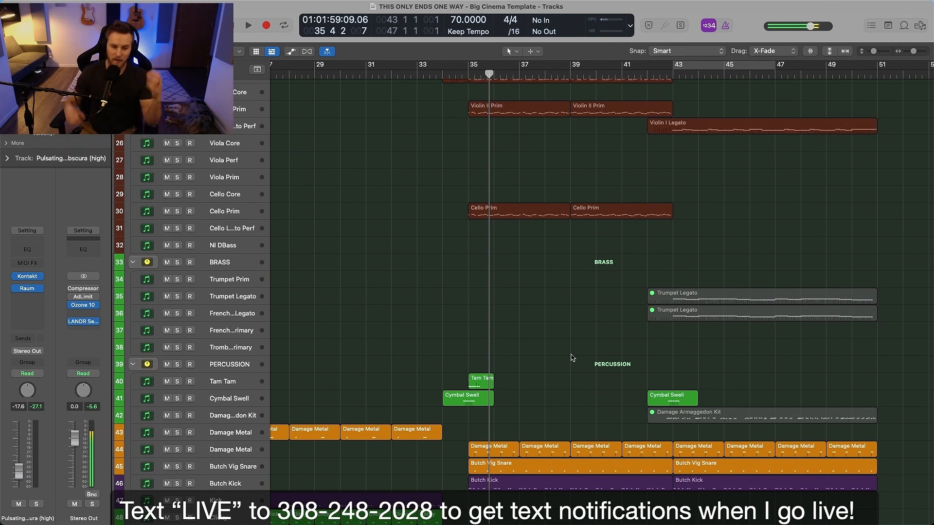
scroll(571, 358, down, 7)
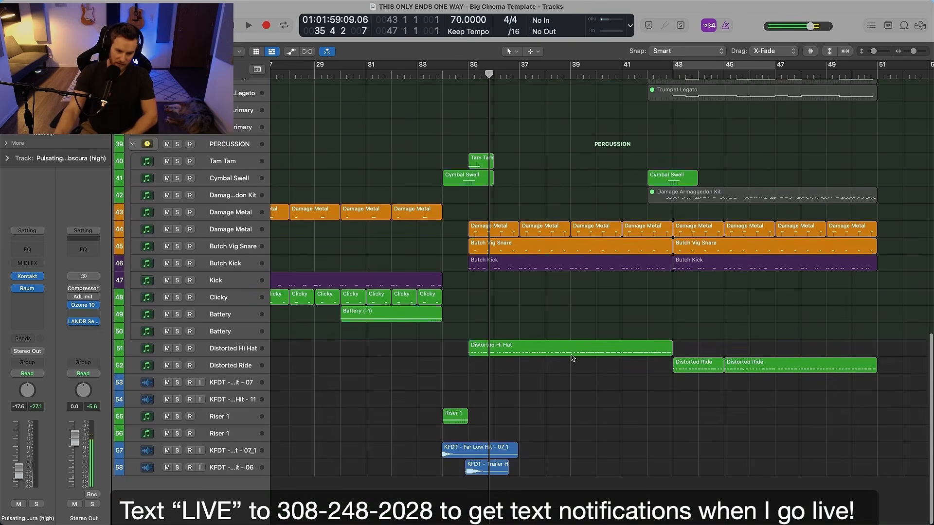
click(217, 470)
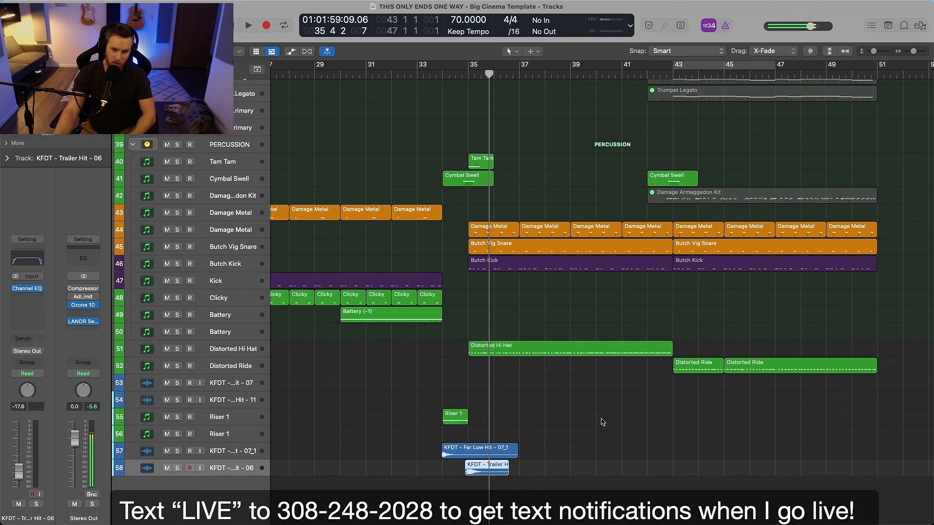
scroll(602, 418, up, 15)
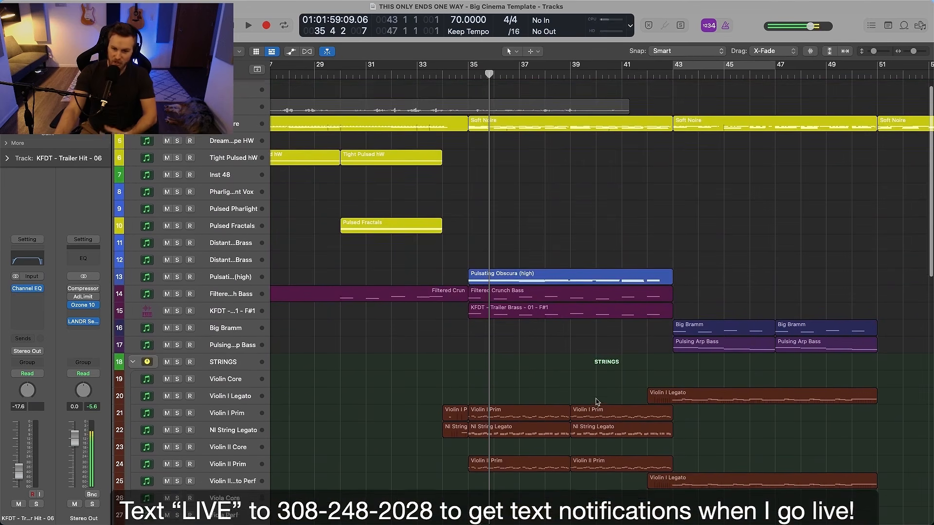
scroll(596, 402, up, 1)
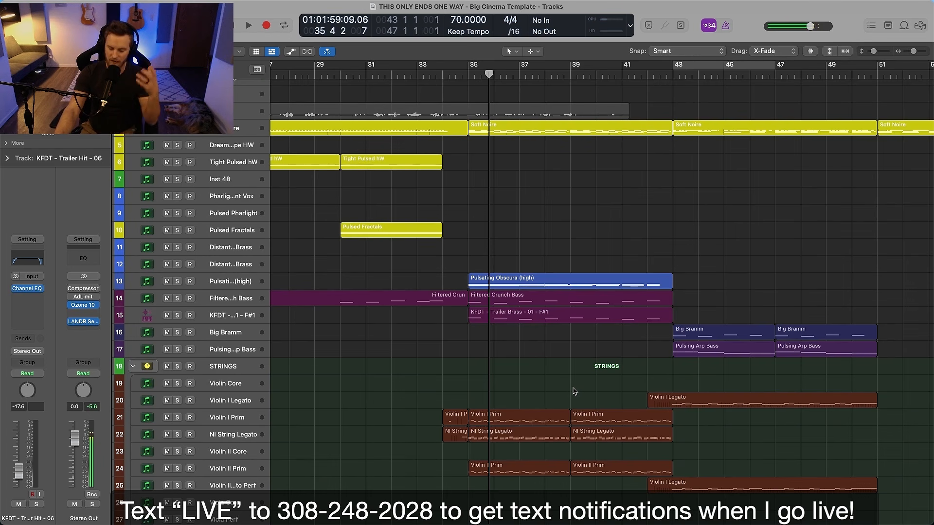
click(573, 387)
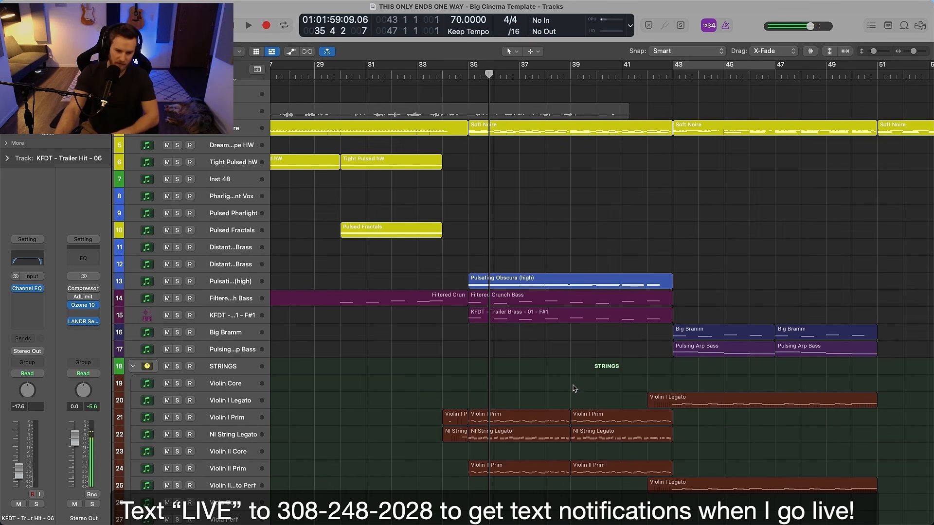
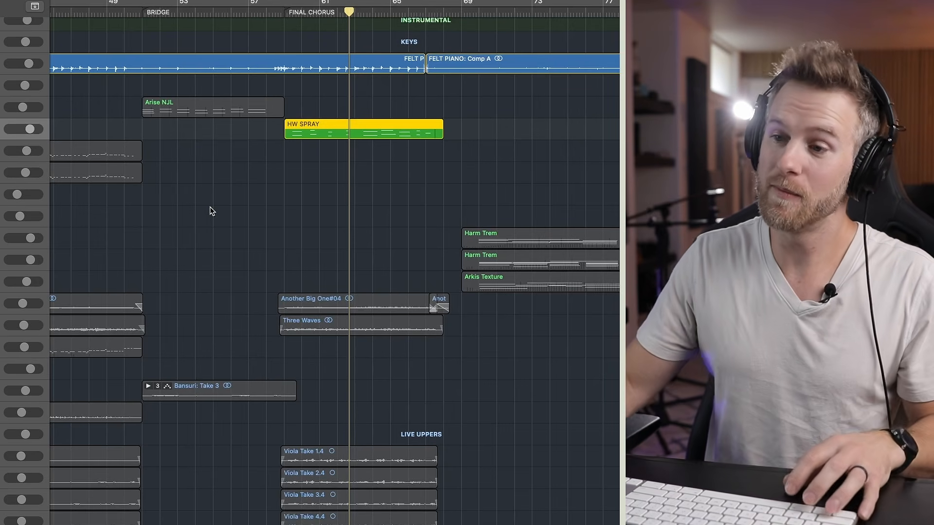
Select and solo the live violin tracks from Violin Take 1_1 through Violin2 Take 3
scroll(211, 210, down, 8)
scroll(336, 268, down, 4)
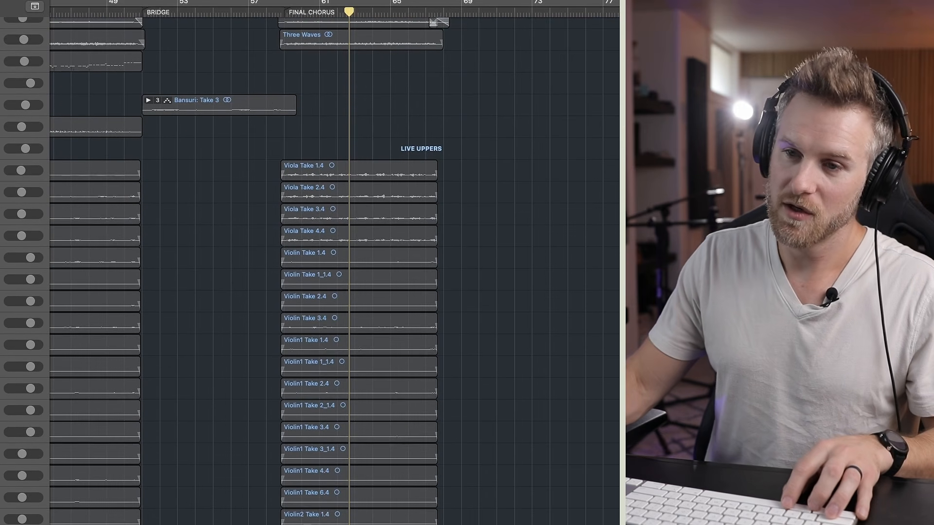
click(1, 286)
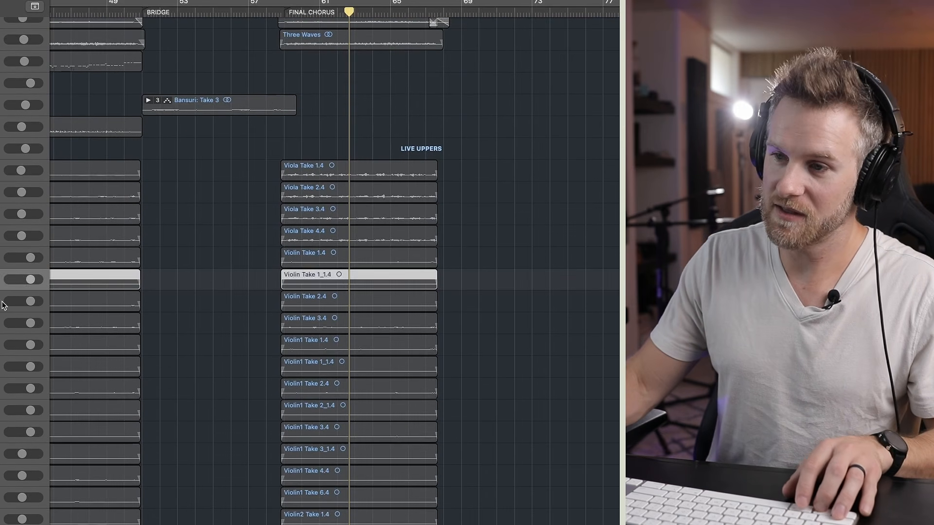
key(super+Right)
key(super+Down)
key(super+Down)
key(super+Down)
key(super+Down)
scroll(2, 305, down, 15)
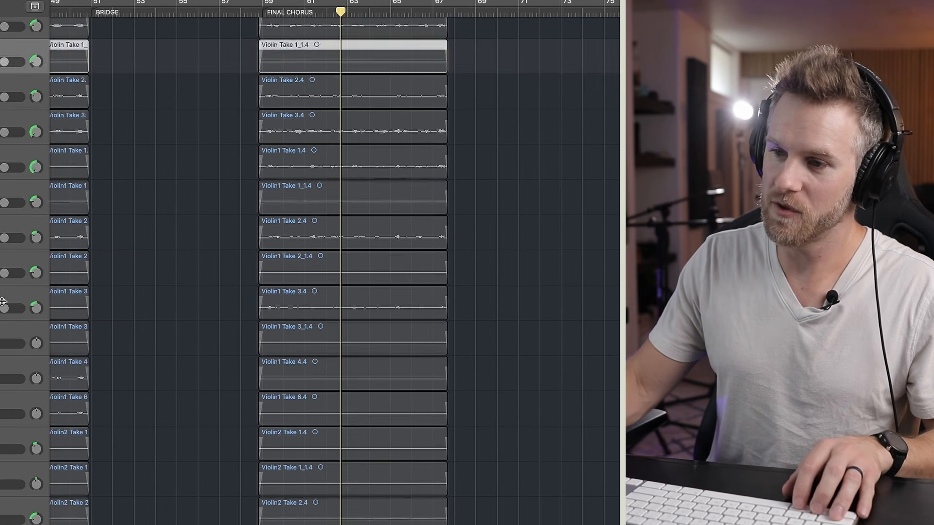
shift+click(1, 412)
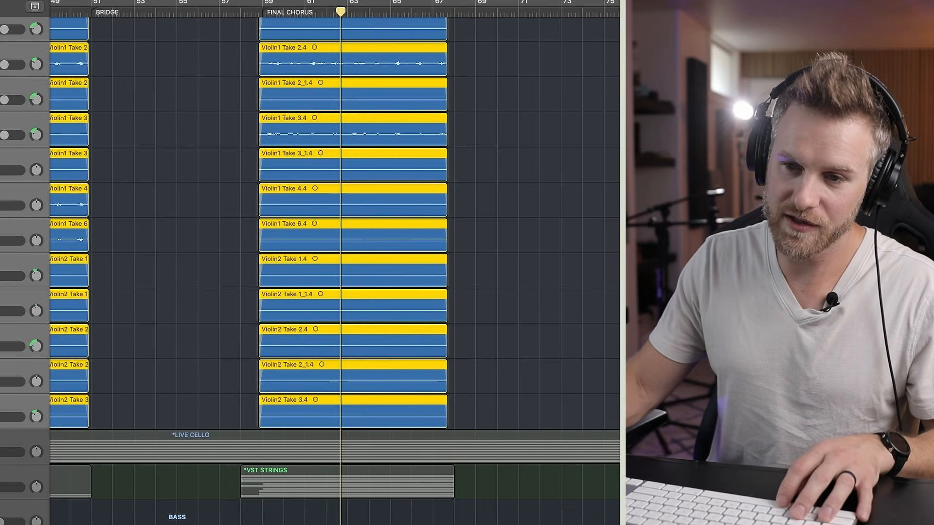
Expand the VST Strings stack and solo NI Violin I, Berlin Violin I, NI Violin II and Berlin Violin II
click(2, 481)
scroll(1, 482, down, 5)
scroll(2, 389, down, 5)
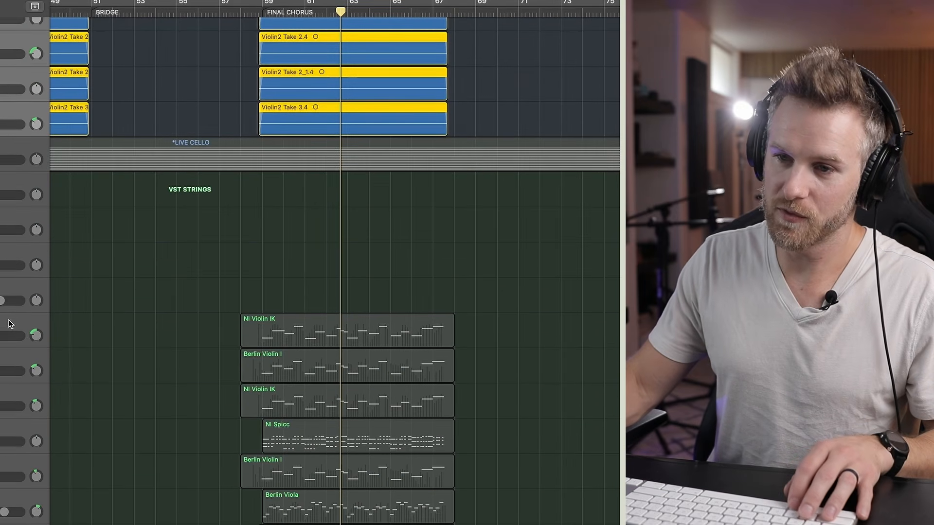
click(9, 323)
shift+click(3, 402)
scroll(2, 402, down, 7)
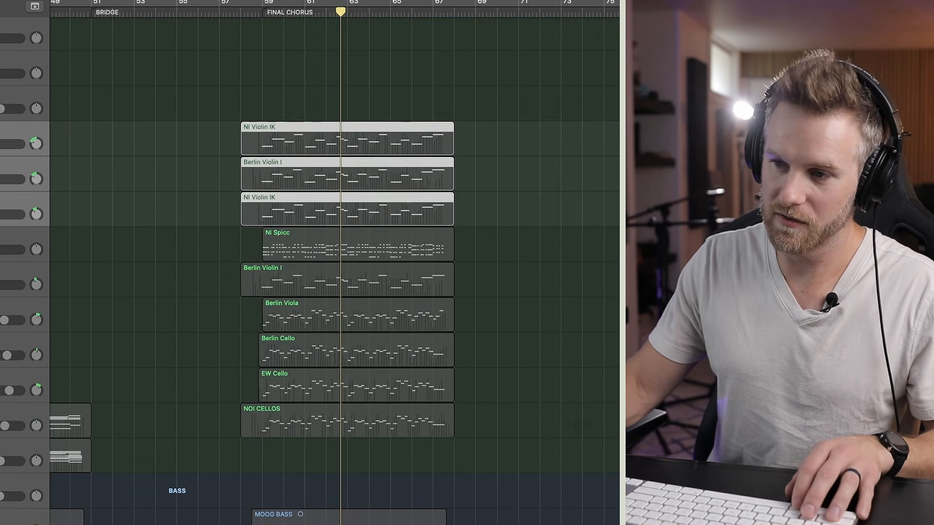
super+click(9, 258)
scroll(101, 225, down, 5)
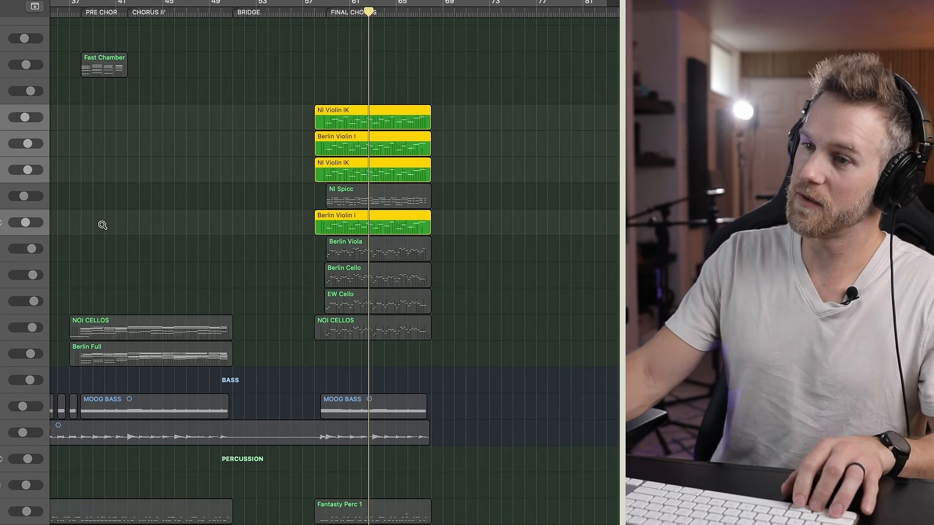
Play the soloed violins from the start of the final chorus and look over the keys and live uppers regions
click(328, 9)
scroll(339, 54, up, 9)
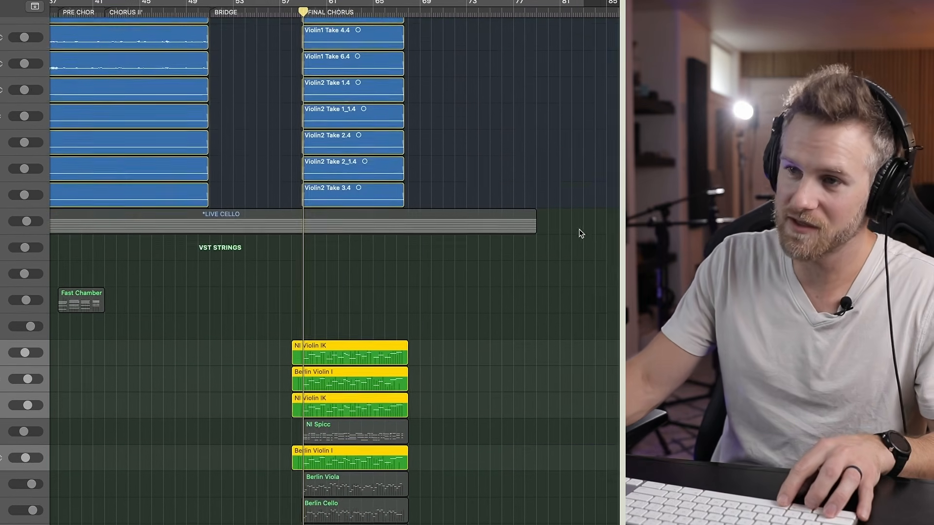
click(553, 203)
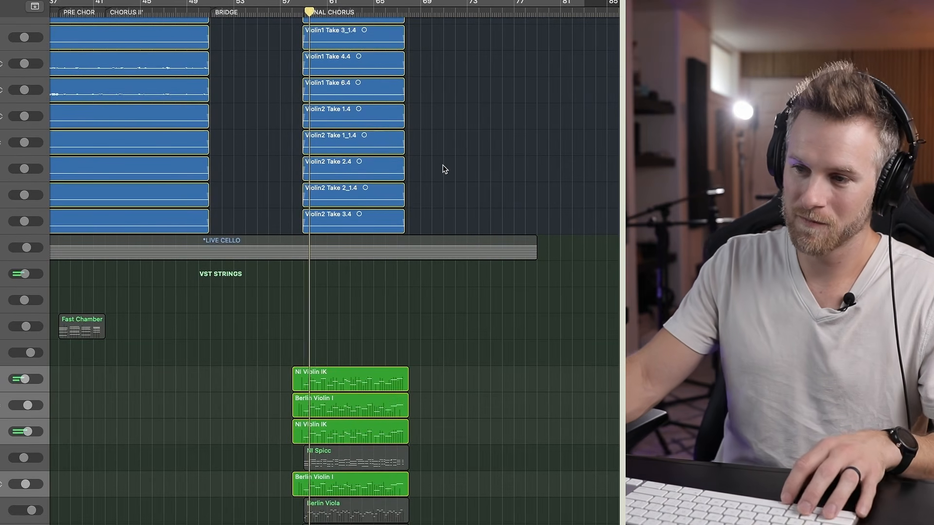
scroll(445, 169, up, 8)
scroll(454, 171, down, 5)
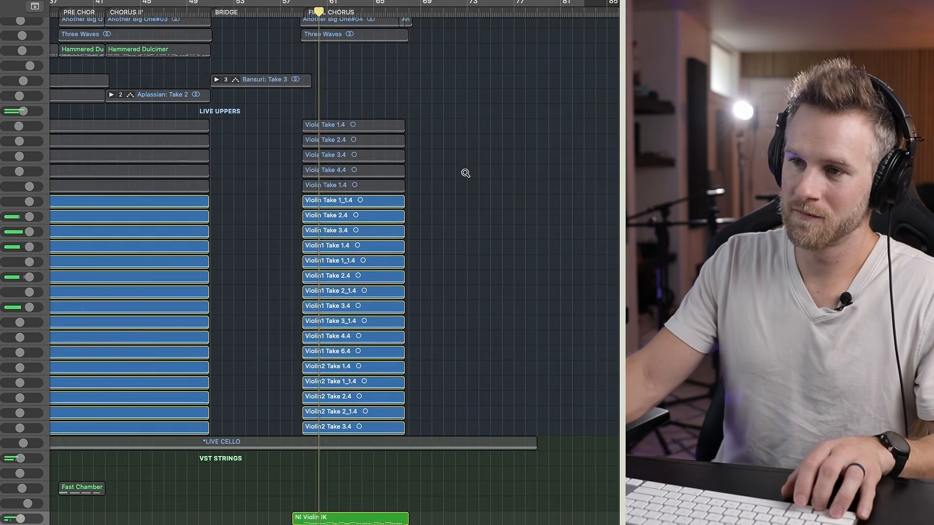
scroll(465, 173, left, 2)
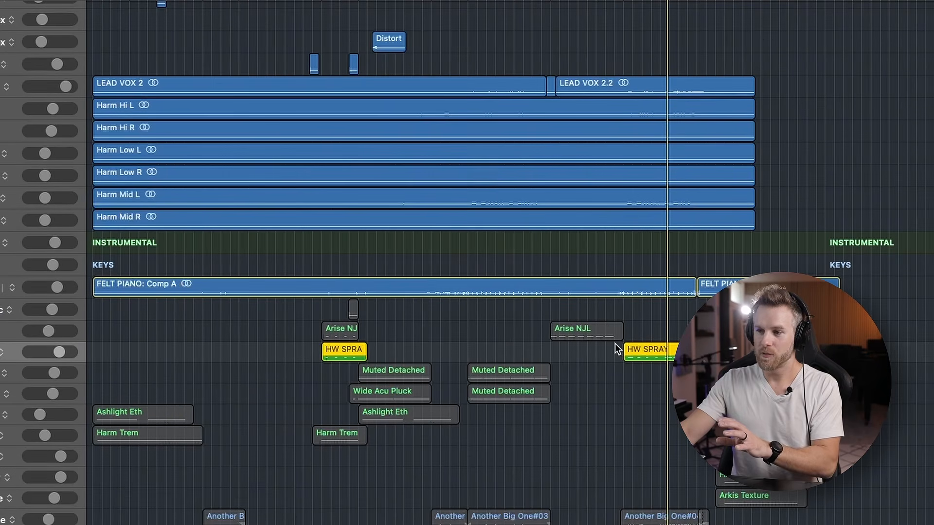
scroll(614, 343, down, 5)
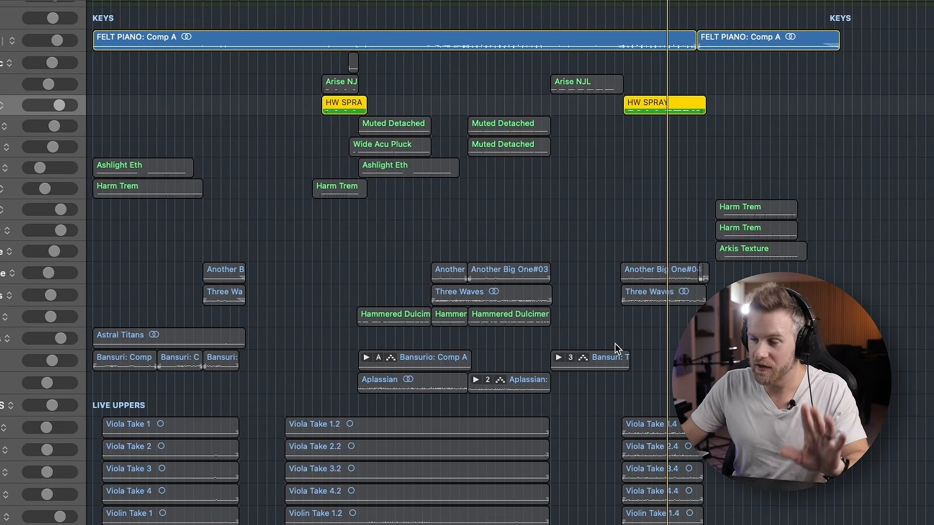
scroll(615, 343, down, 6)
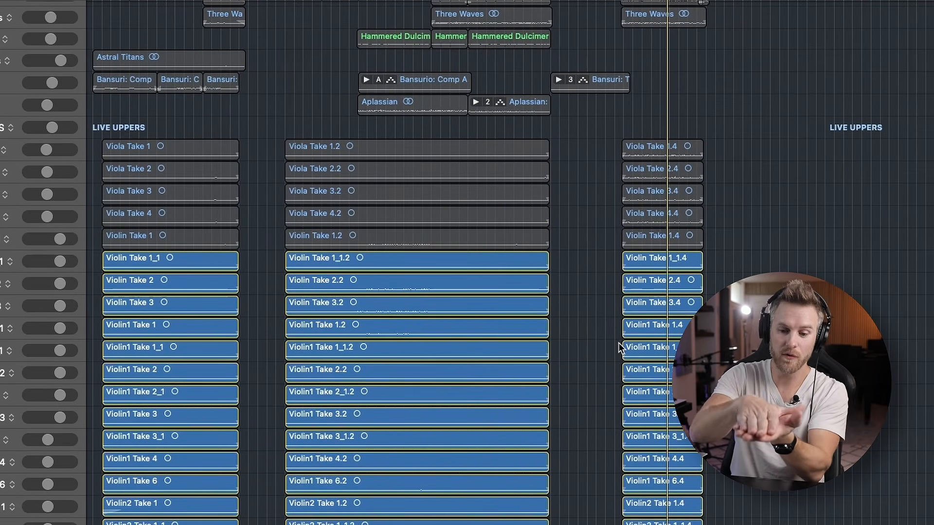
Play the soloed violins in the final chorus and add the Another Big One and Three Waves tracks to the solo
key(space)
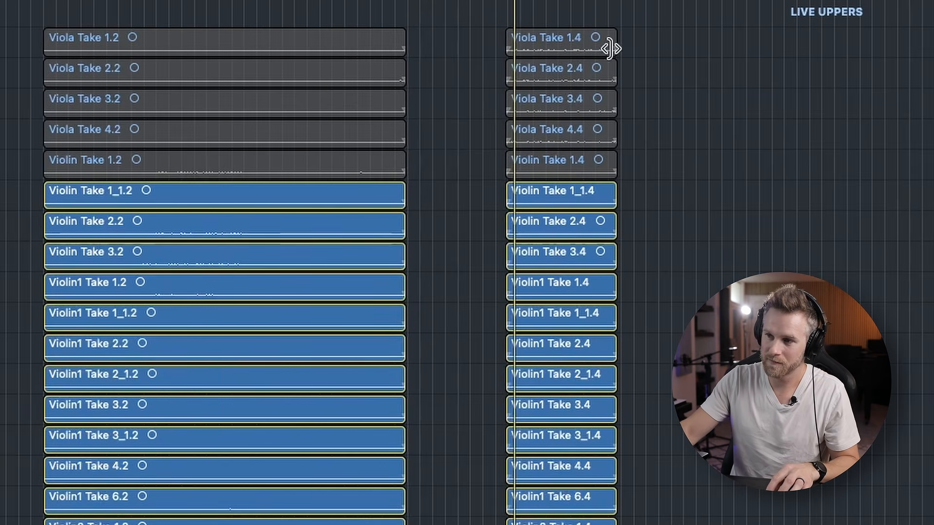
ctrl+alt+click(657, 56)
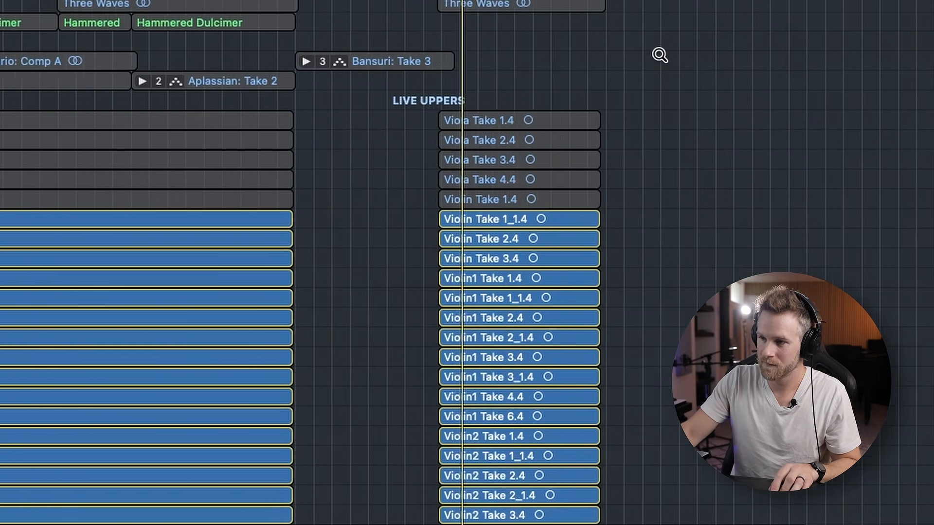
scroll(659, 54, up, 1)
scroll(662, 63, right, 2)
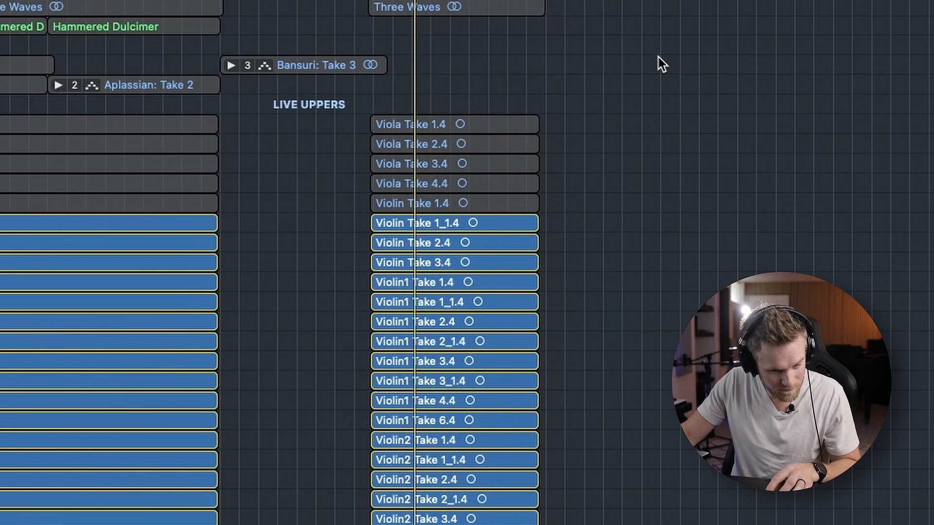
scroll(662, 64, right, 1)
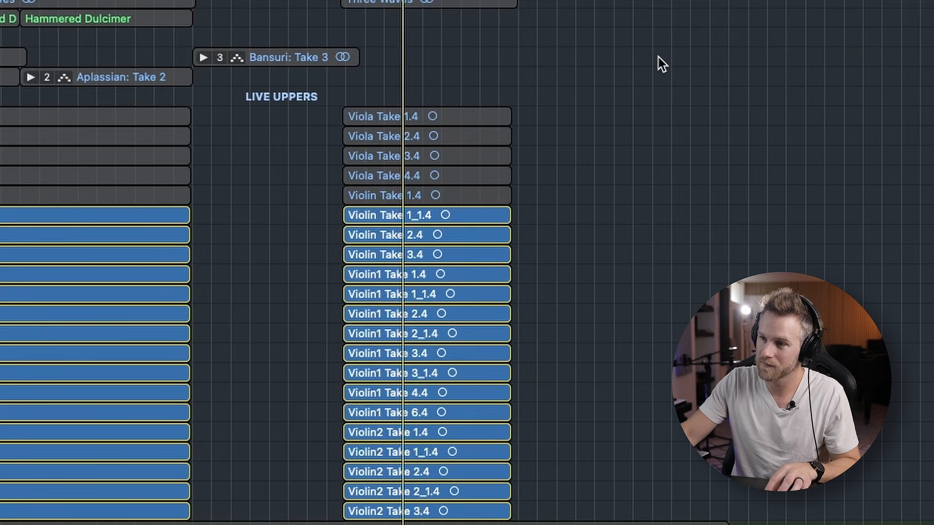
shift+click(1, 2)
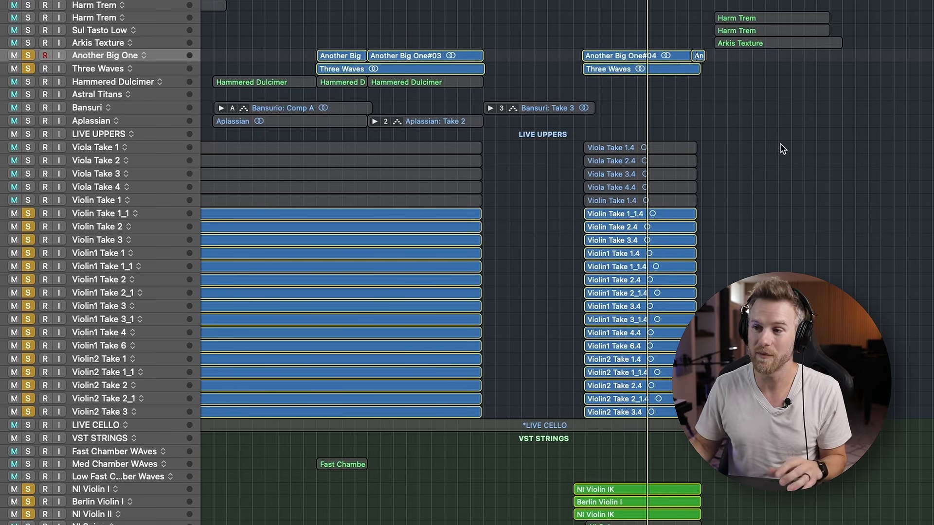
Clear the current solos and solo the Live Cello stack
scroll(778, 148, down, 1)
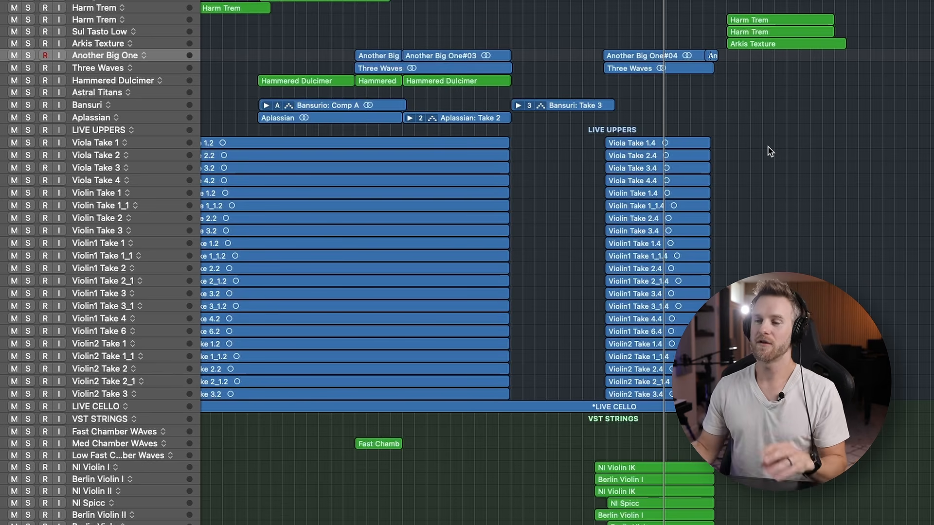
scroll(768, 148, right, 5)
scroll(769, 147, up, 4)
scroll(625, 152, down, 6)
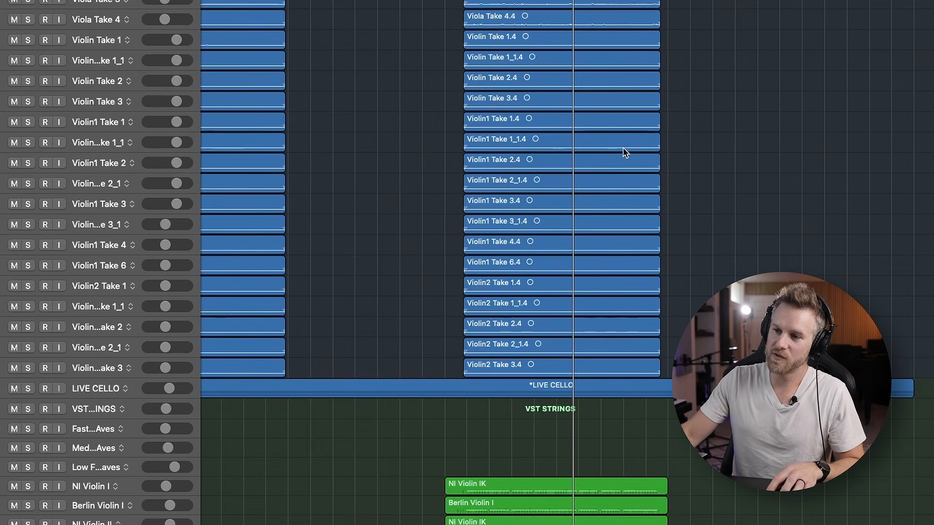
scroll(287, 267, down, 3)
click(88, 338)
key(s)
scroll(173, 324, down, 2)
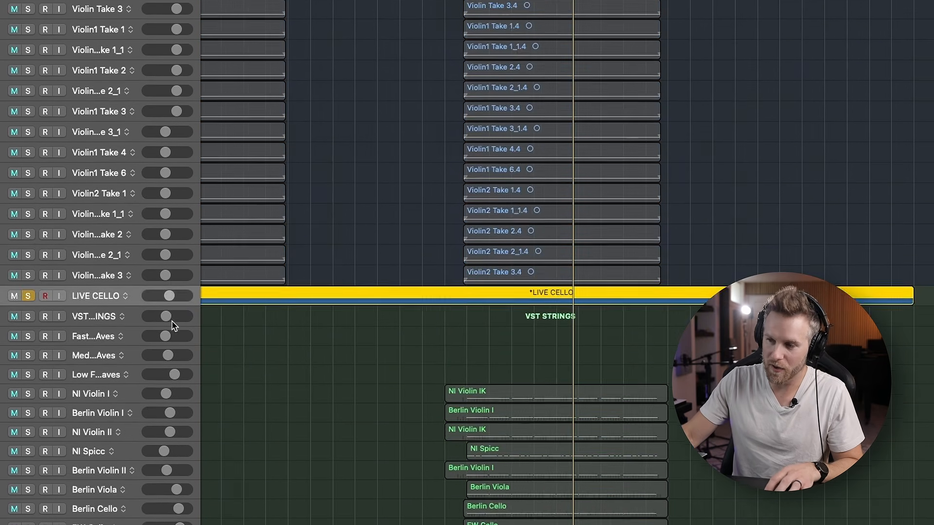
Add Berlin Viola, Berlin Cello, EW Cello and NOI Cellos to the solo and play them in the final chorus
scroll(174, 326, down, 2)
scroll(167, 292, up, 3)
scroll(165, 272, right, 2)
scroll(166, 272, up, 4)
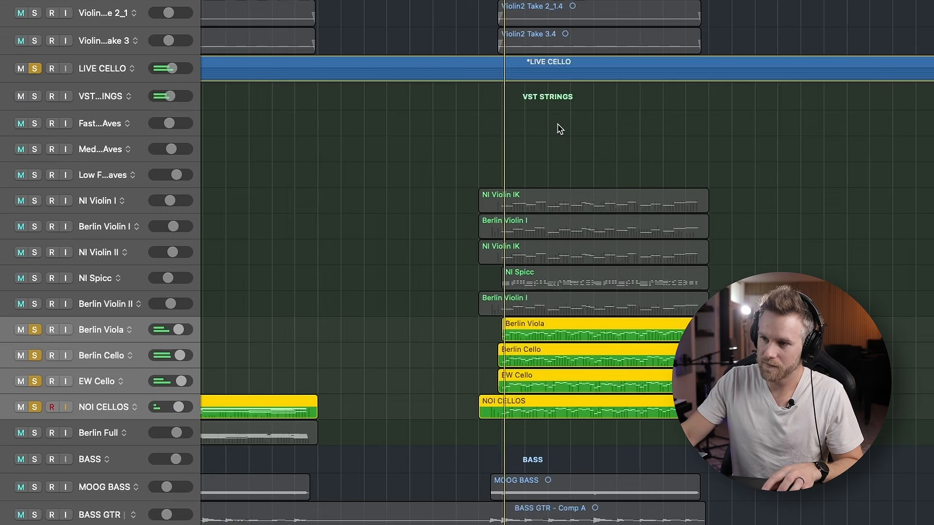
scroll(558, 129, down, 3)
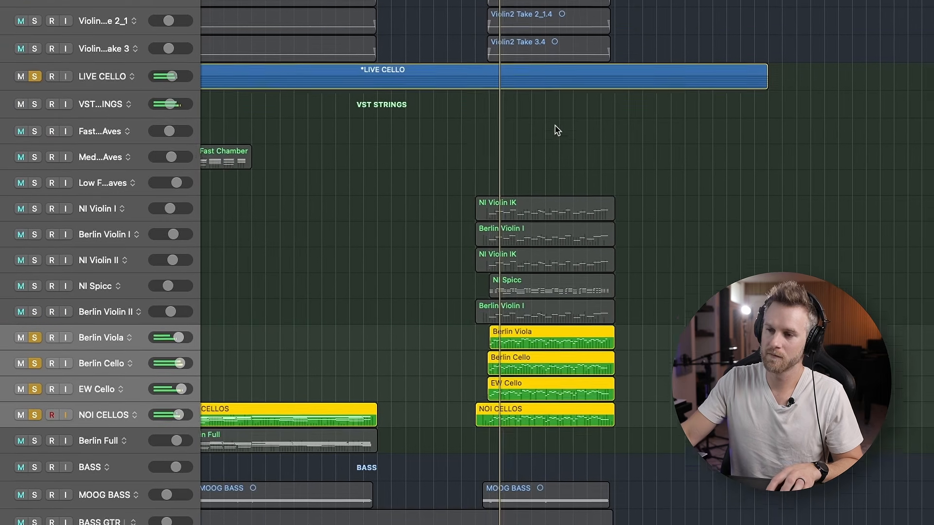
Open the Live Cello stack and examine its individual cello takes along with the soloed VST low strings during playback
scroll(556, 129, up, 2)
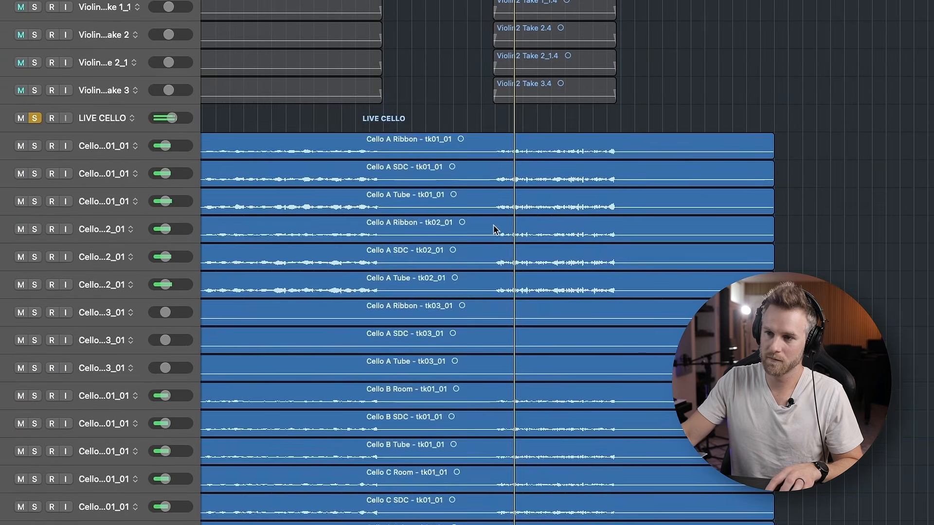
scroll(494, 226, down, 3)
scroll(498, 225, up, 3)
scroll(499, 227, down, 3)
scroll(499, 227, down, 3)
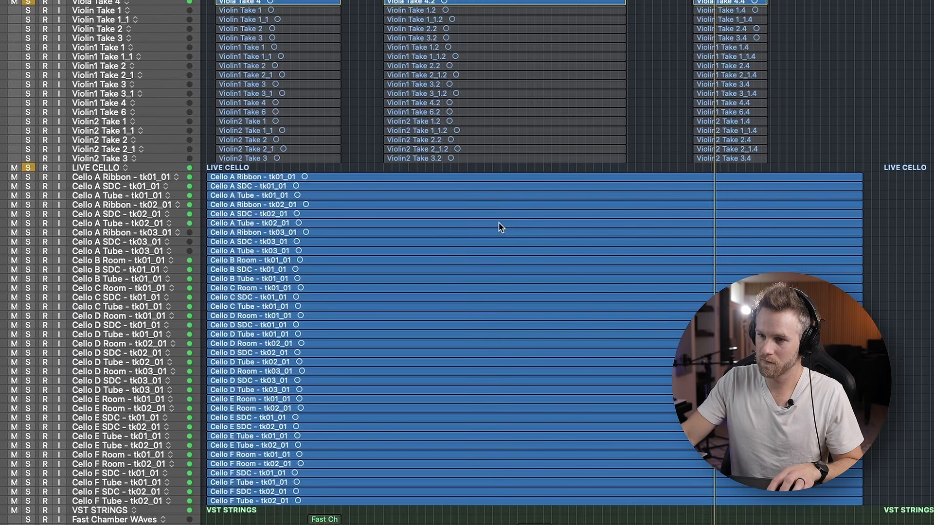
scroll(499, 228, down, 6)
scroll(499, 227, up, 1)
scroll(870, 325, up, 3)
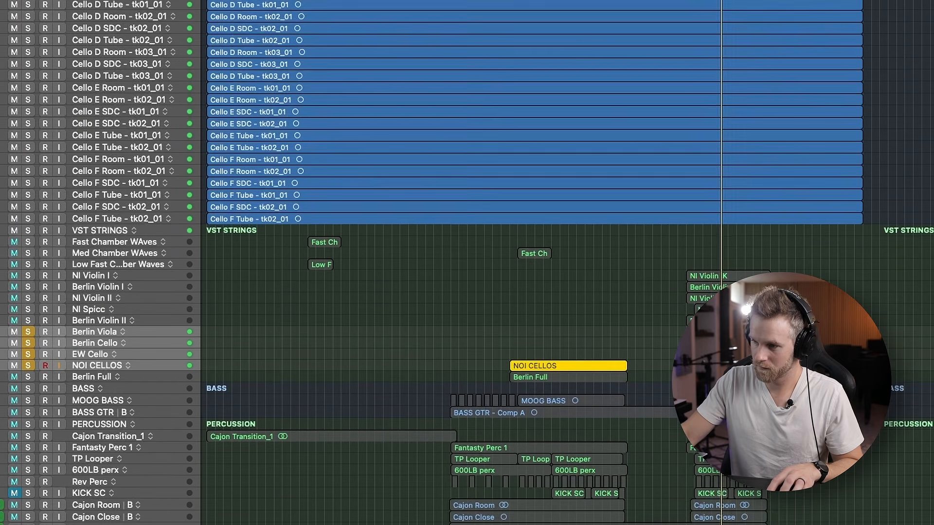
scroll(871, 325, up, 4)
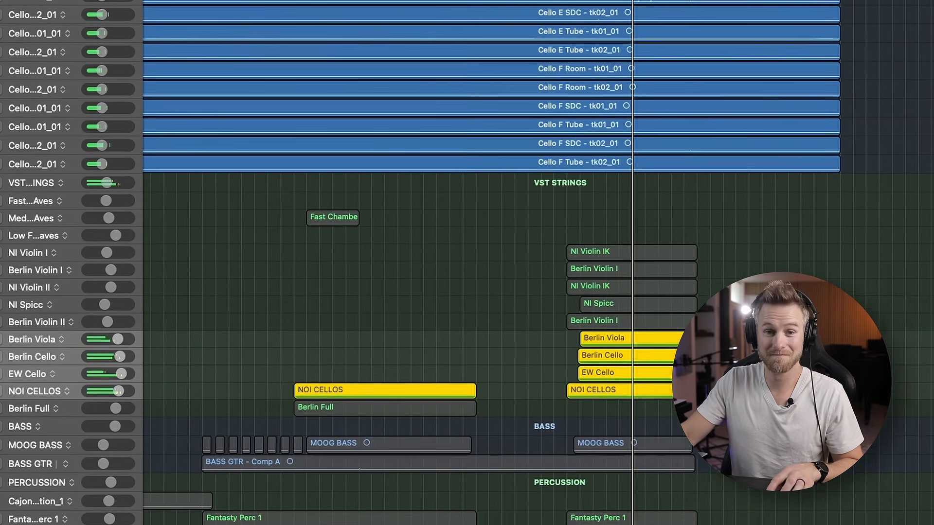
scroll(467, 263, down, 1)
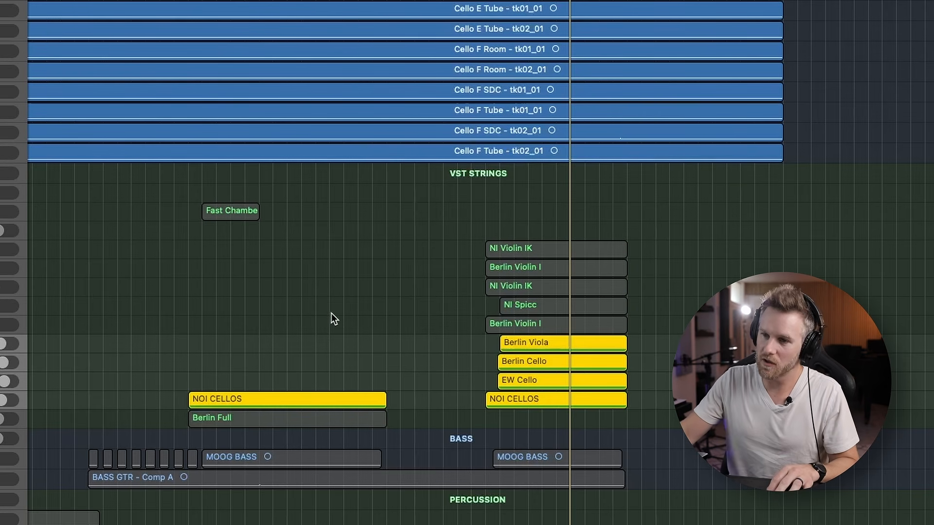
Clear all solos and play the full arrangement from the final chorus
key(ctrl+s)
scroll(45, 34, up, 15)
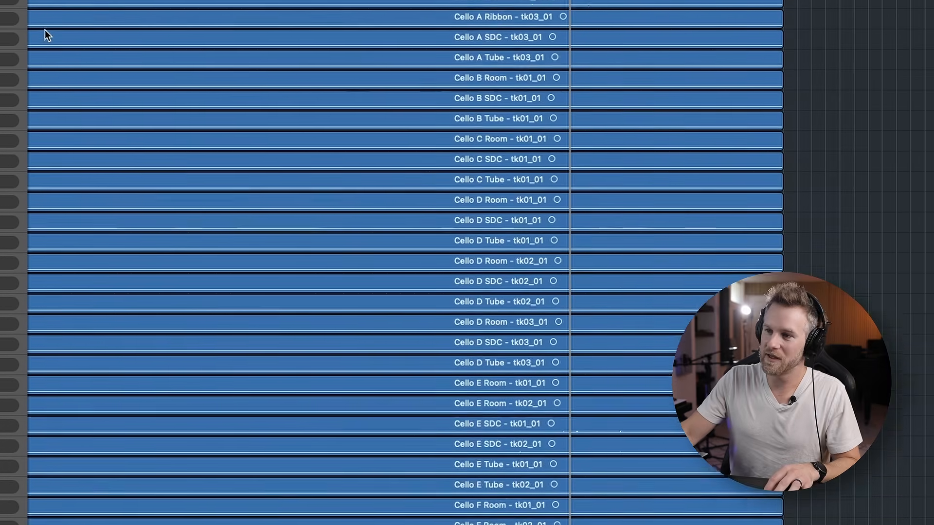
scroll(427, 41, down, 5)
key(space)
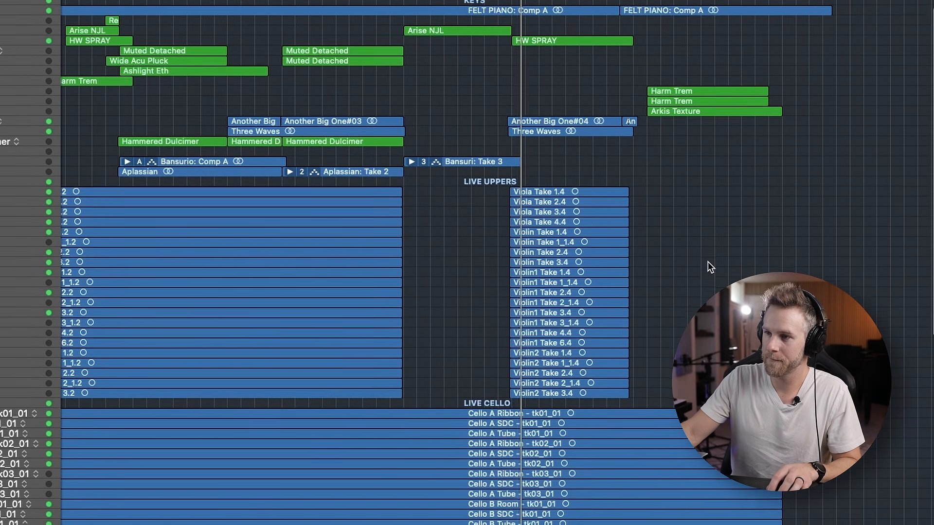
Look through the live strings, cello takes, keys and vocal tracks while the final chorus plays, then stop playback
scroll(708, 261, down, 6)
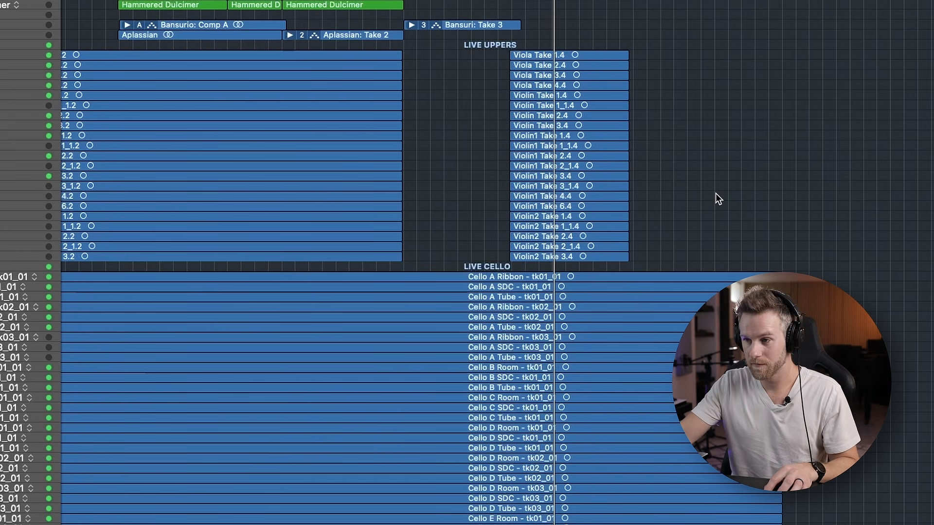
scroll(716, 193, down, 3)
scroll(716, 193, down, 10)
scroll(715, 194, up, 15)
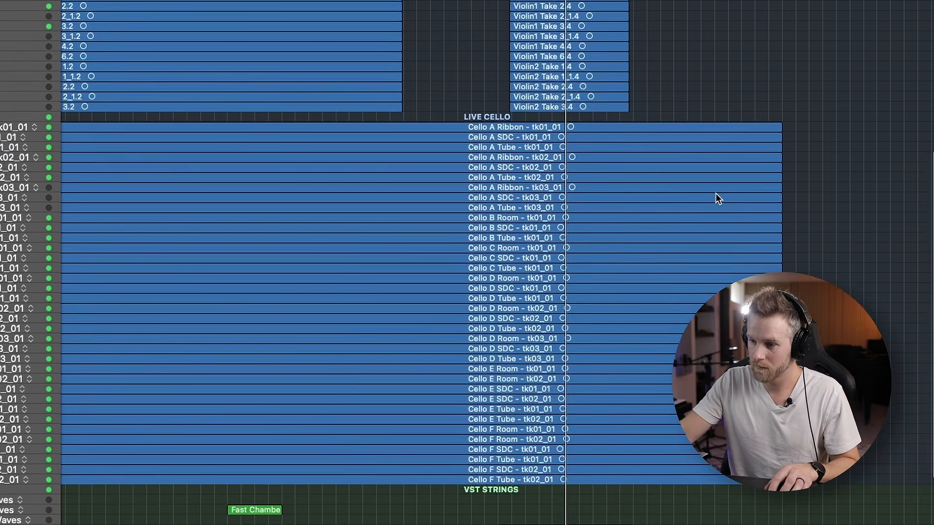
scroll(716, 194, up, 7)
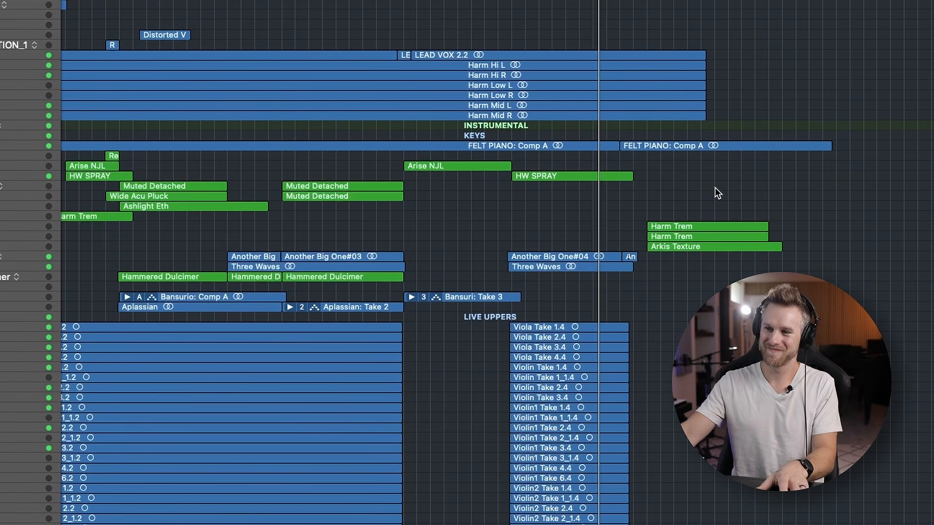
key(space)
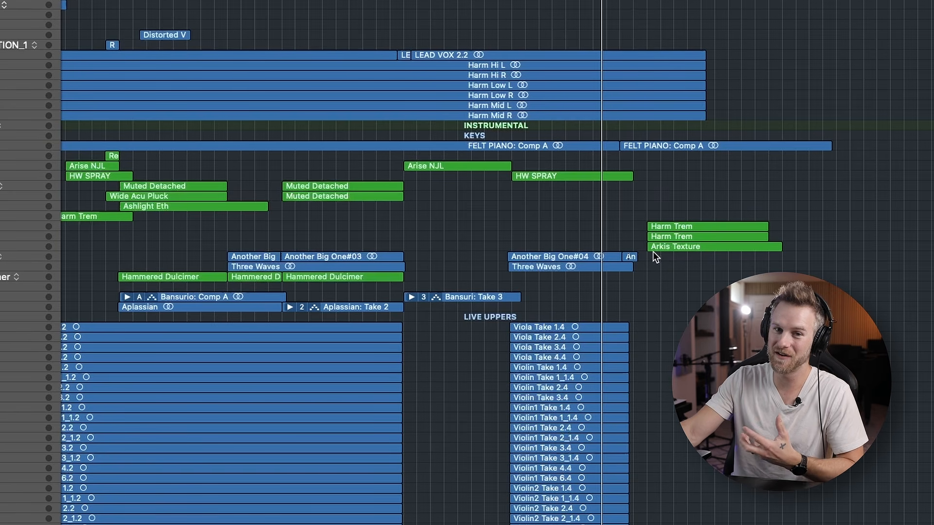
Play the full arrangement again from the start of the final chorus while viewing the live string tracks
key(space)
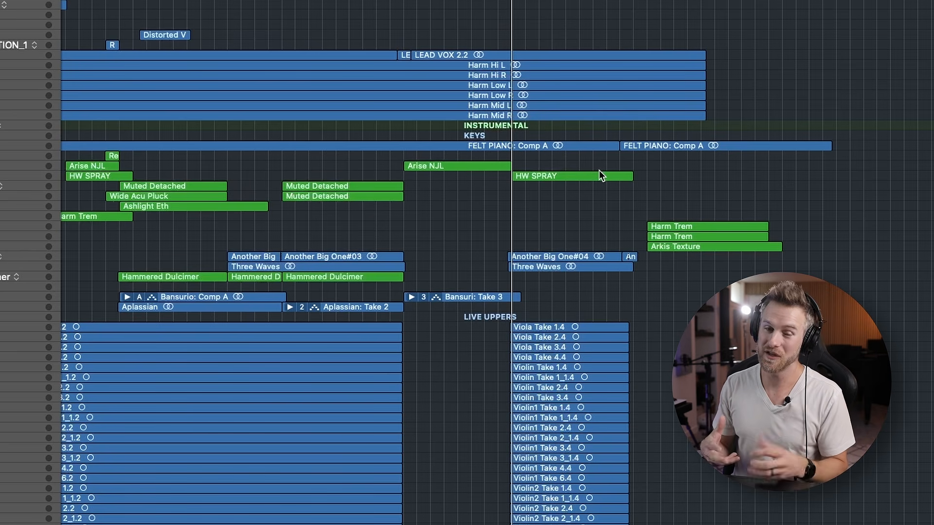
key(space)
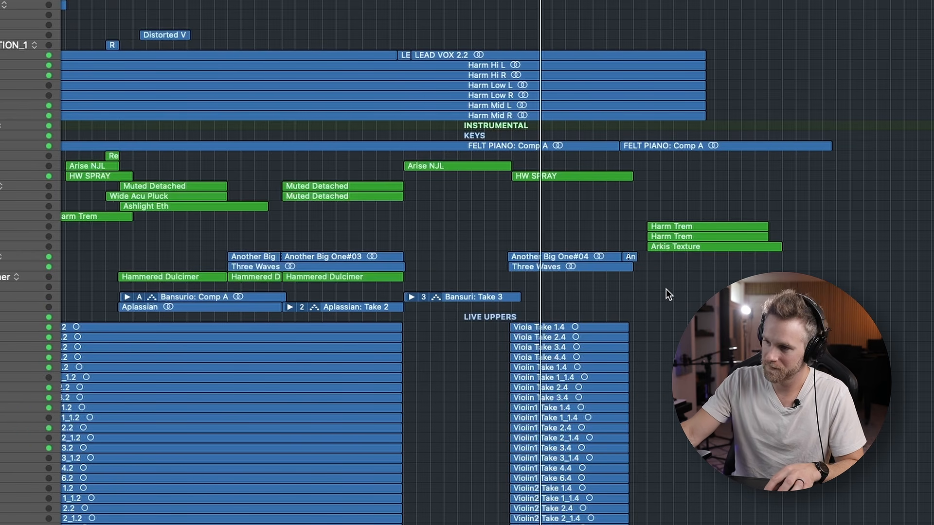
scroll(681, 299, down, 5)
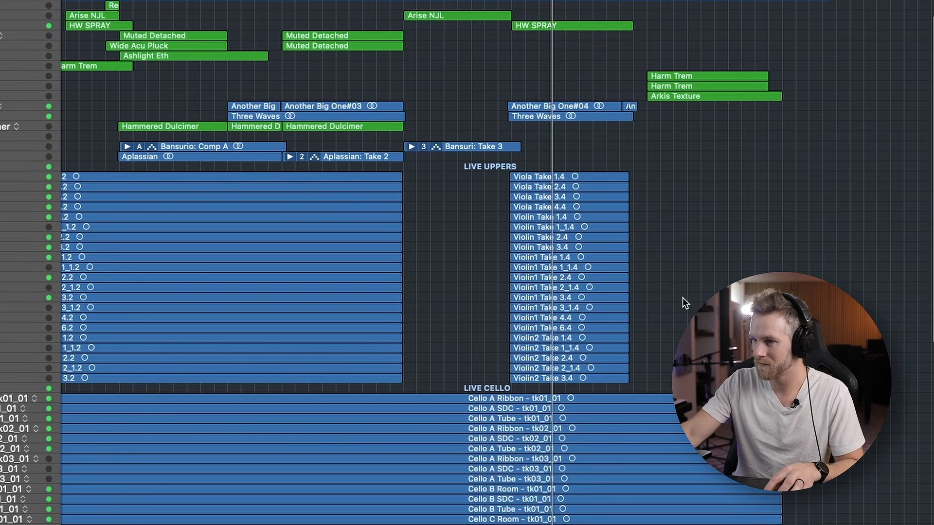